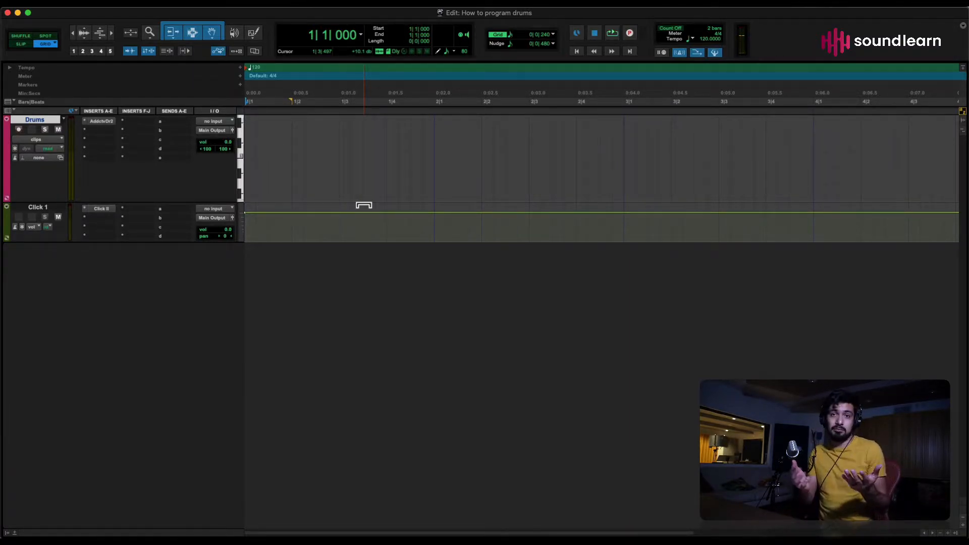
Step: Select bar 1 on the Drums track and inspect its Addictive Drums 2 instrument, closing the plug-in window when done
drag(432, 136, 235, 145)
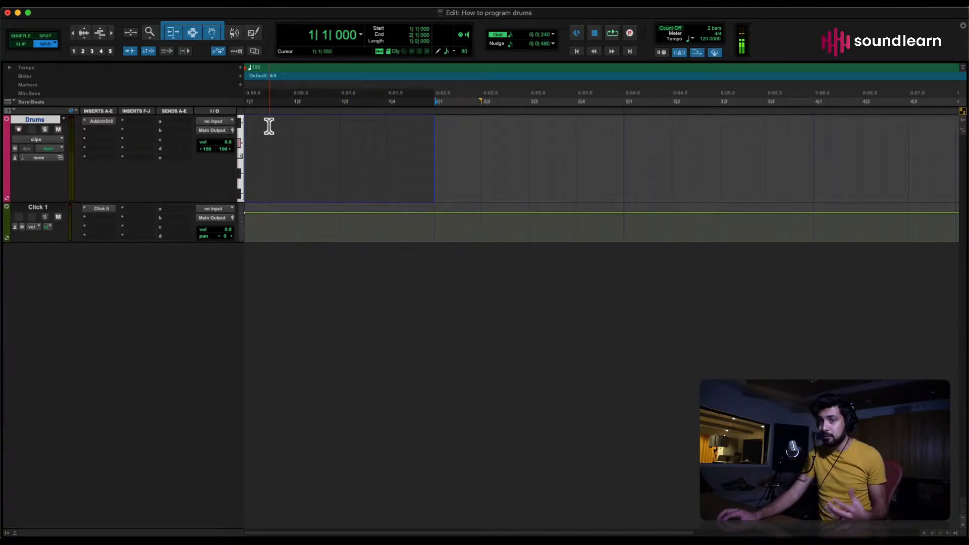
click(105, 122)
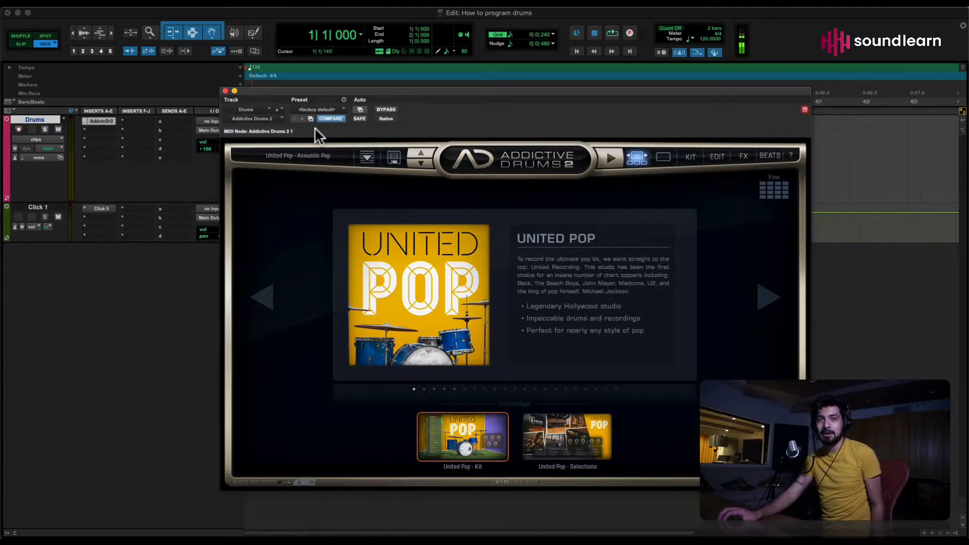
drag(274, 90, 346, 92)
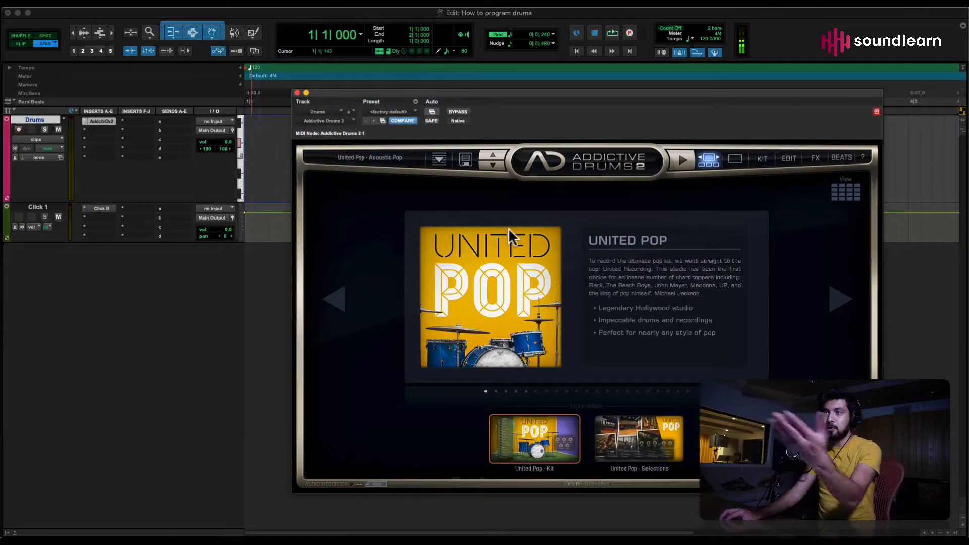
click(298, 92)
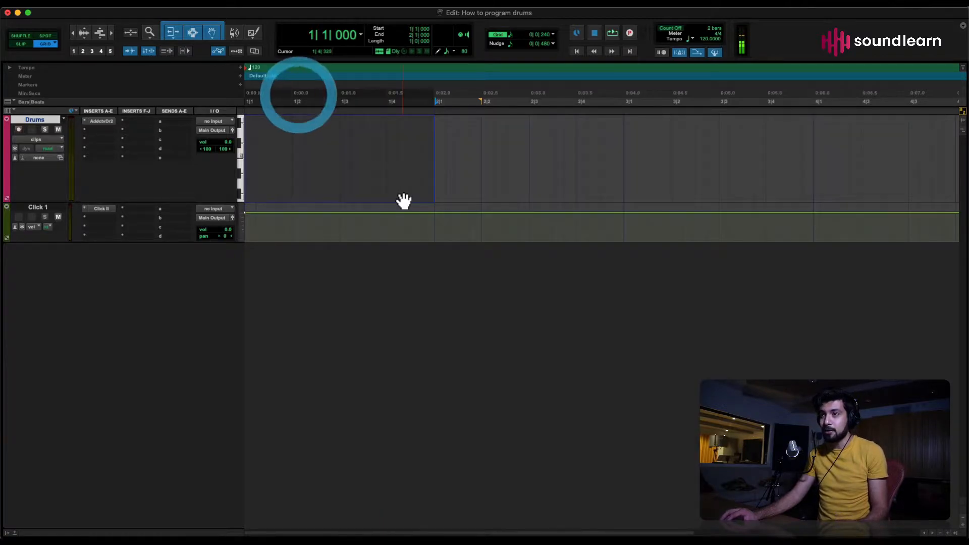
Step: Create an empty one-bar clip in bar 1 of the Drums track and open it in the MIDI editor
click(424, 158)
drag(430, 139, 246, 135)
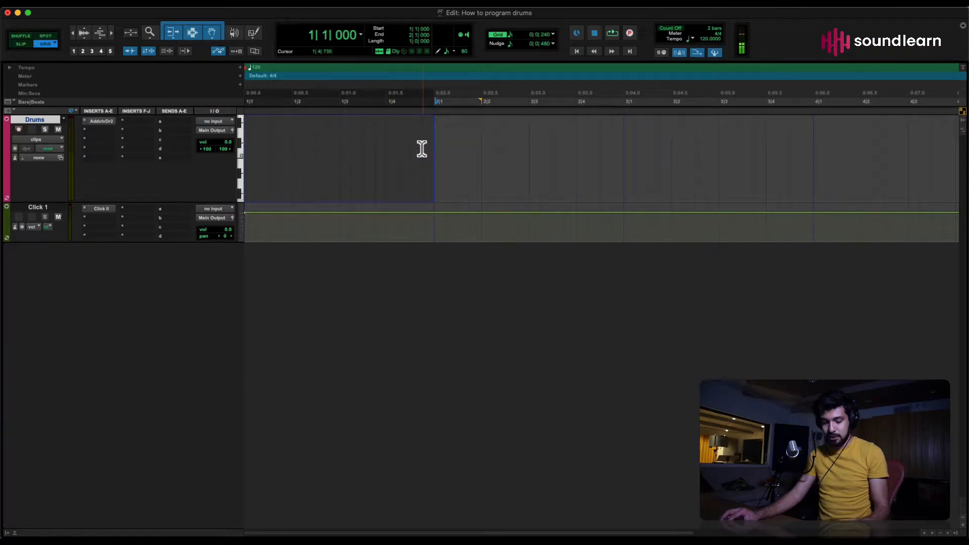
key(alt+shift+3)
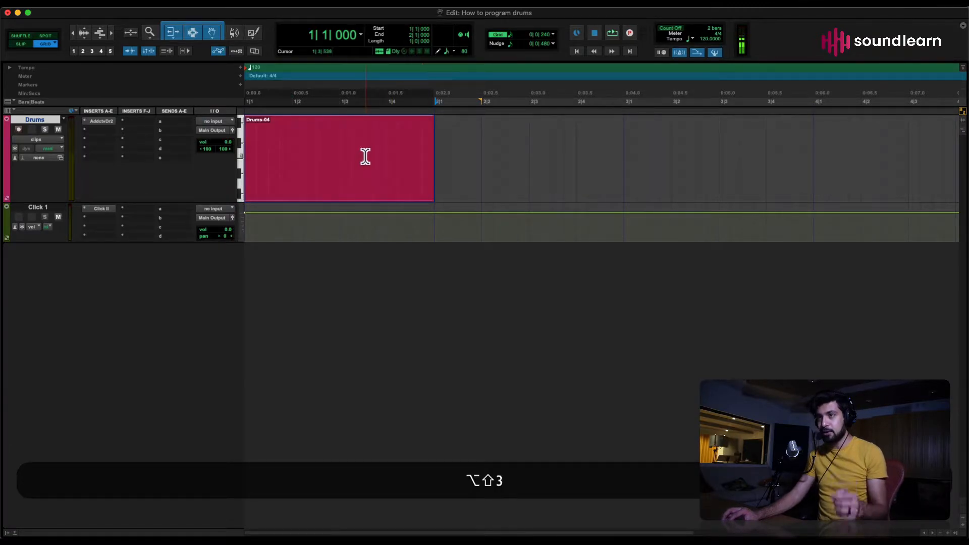
double_click(348, 191)
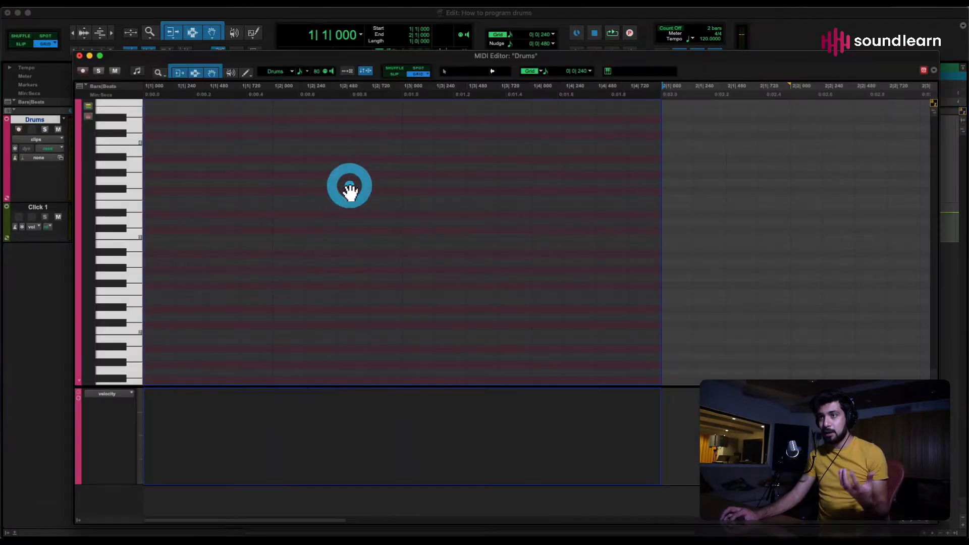
scroll(276, 227, down, 5)
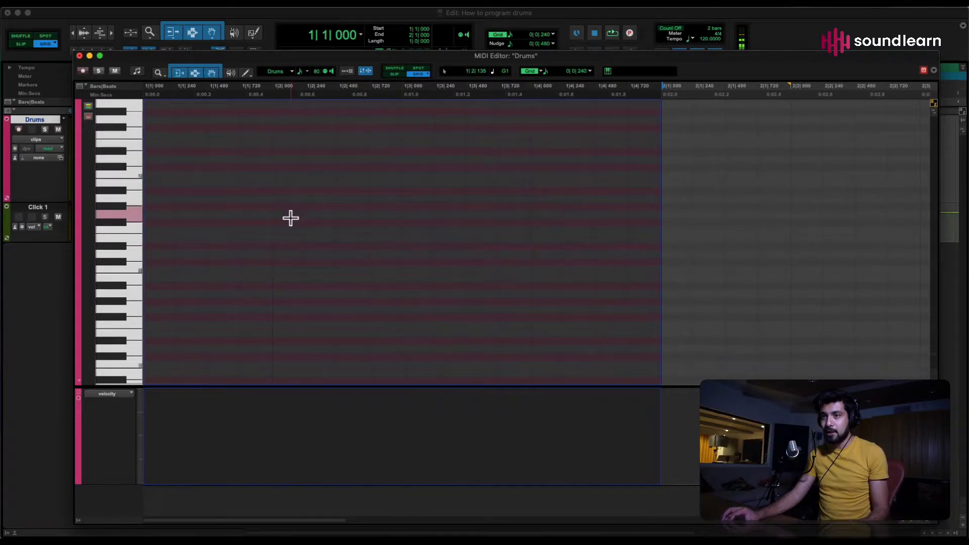
scroll(288, 223, up, 2)
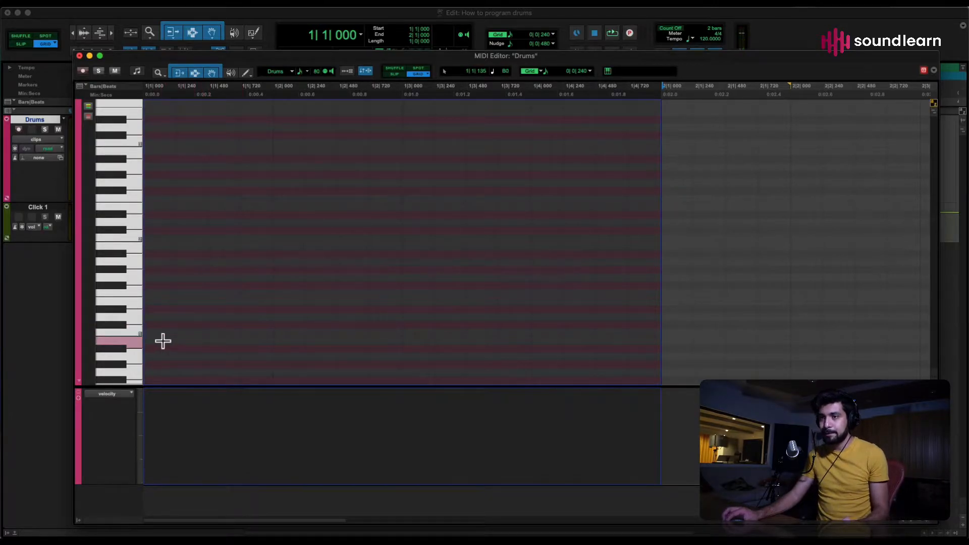
Step: Audition the drum sounds on the MIDI editor's piano keys, working upward from C1
click(131, 332)
click(135, 276)
click(132, 261)
click(132, 248)
click(132, 236)
click(133, 223)
click(134, 212)
click(132, 199)
click(133, 186)
click(133, 173)
click(132, 161)
click(132, 148)
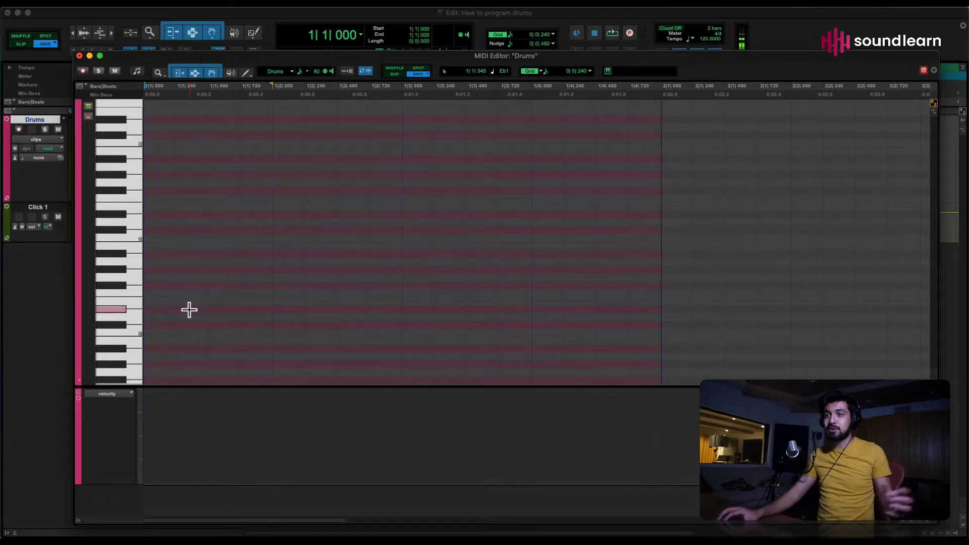
Step: Add four C1 notes to the Drums clip, one on each beat of bar 1
click(161, 332)
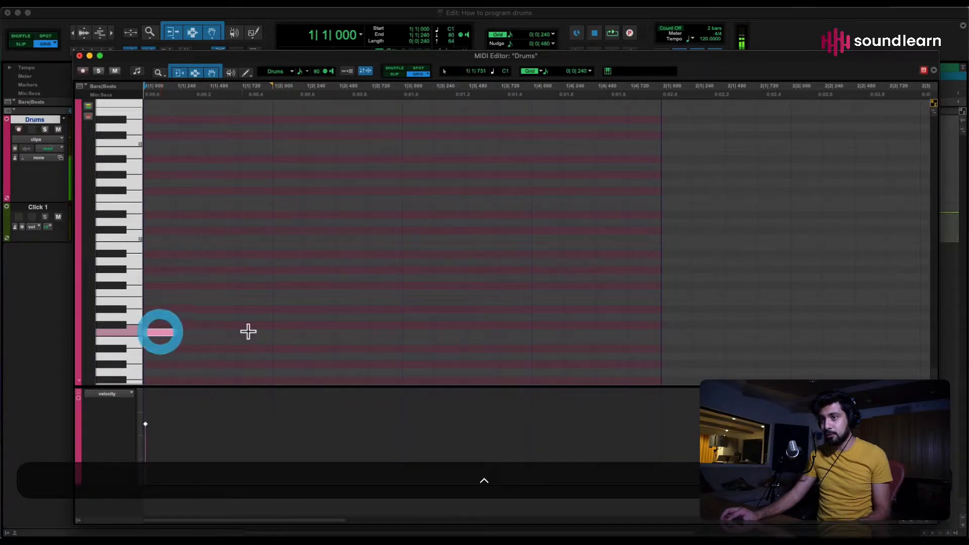
click(289, 333)
click(419, 332)
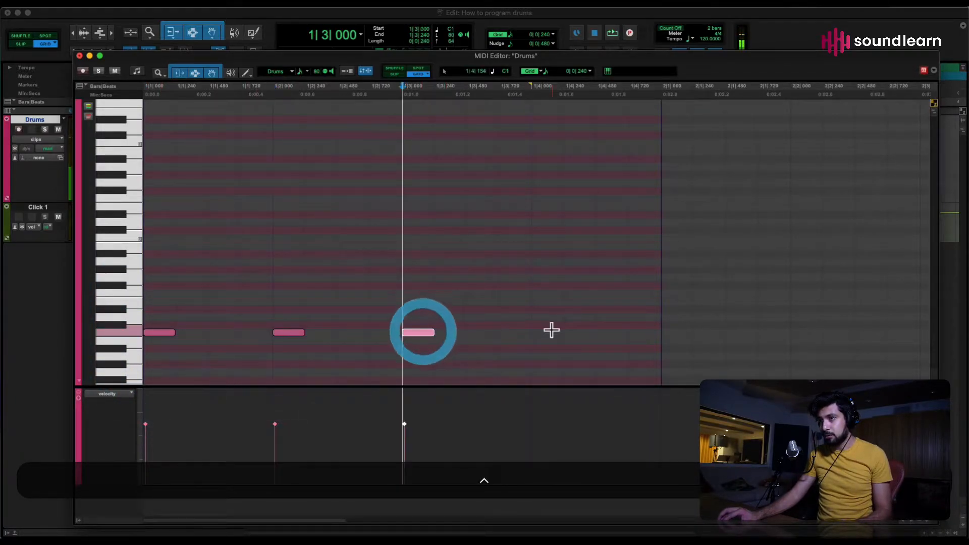
click(547, 333)
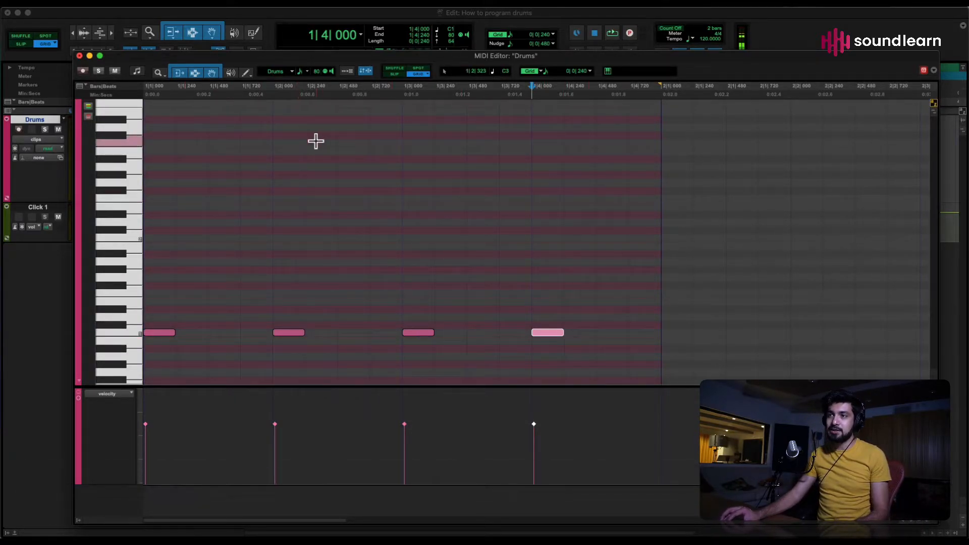
Step: Play back the clip with the four C1 notes in the Edit window and review the notes in the MIDI editor
key(super+w)
click(327, 191)
key(space)
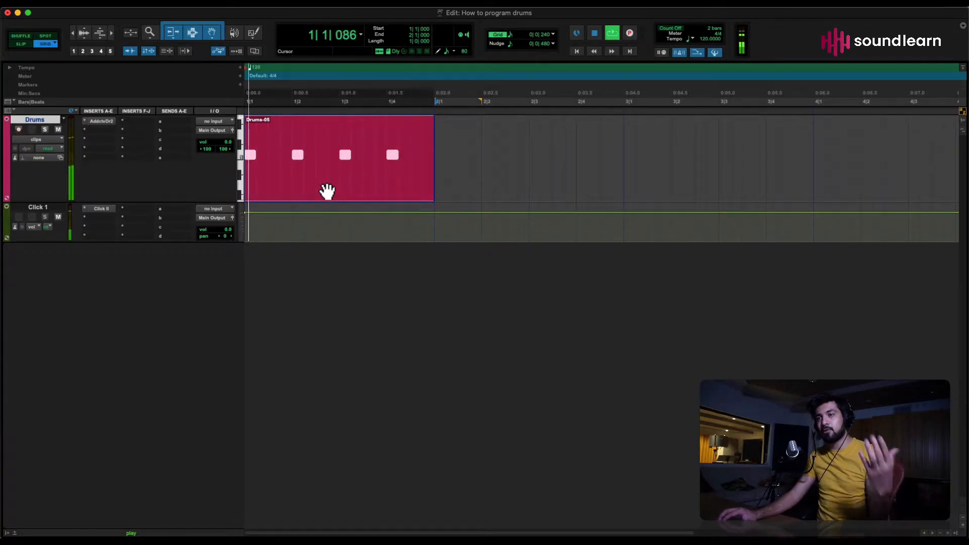
key(space)
double_click(327, 191)
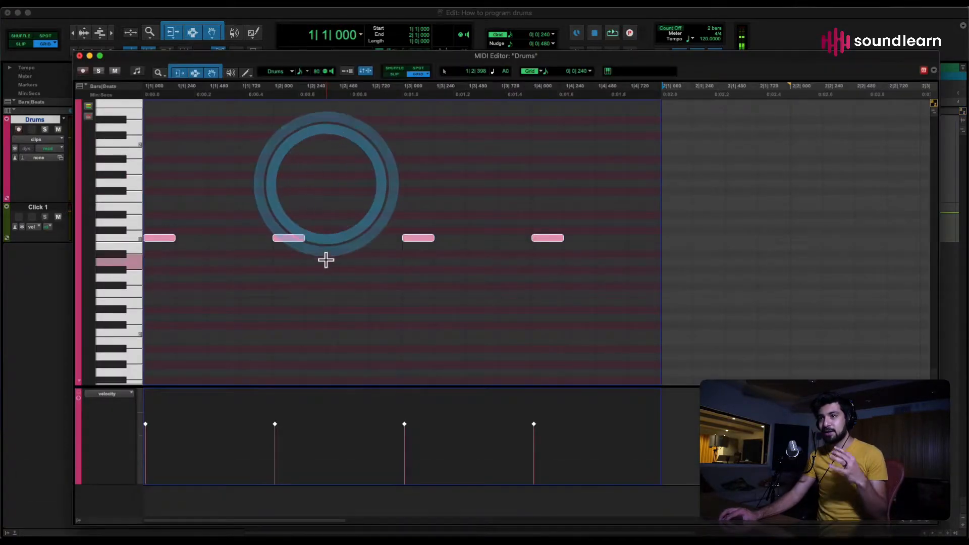
click(325, 259)
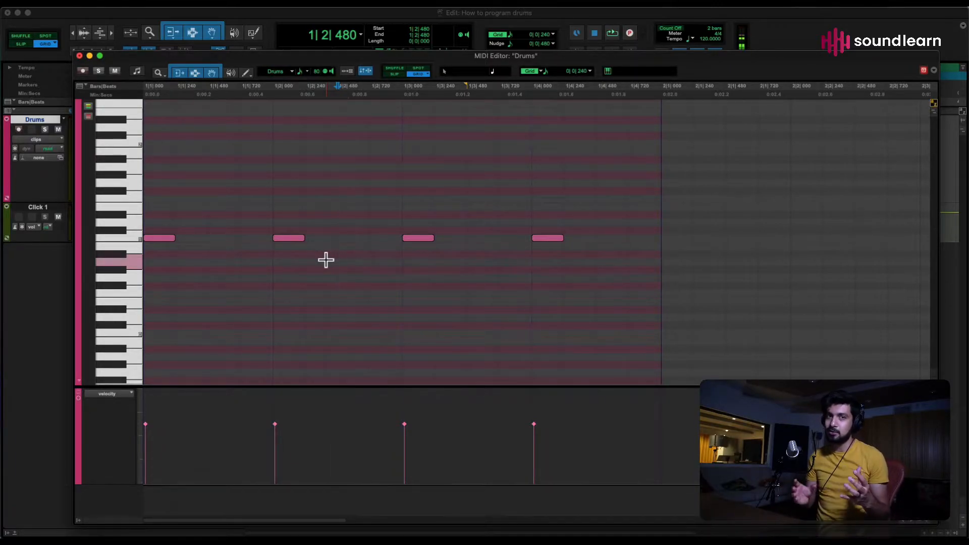
scroll(326, 260, up, 2)
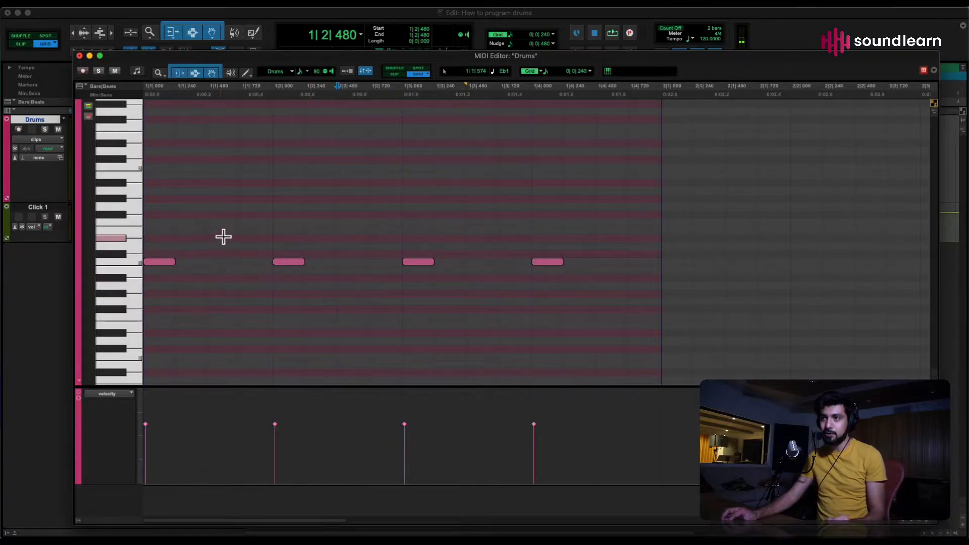
key(super+w)
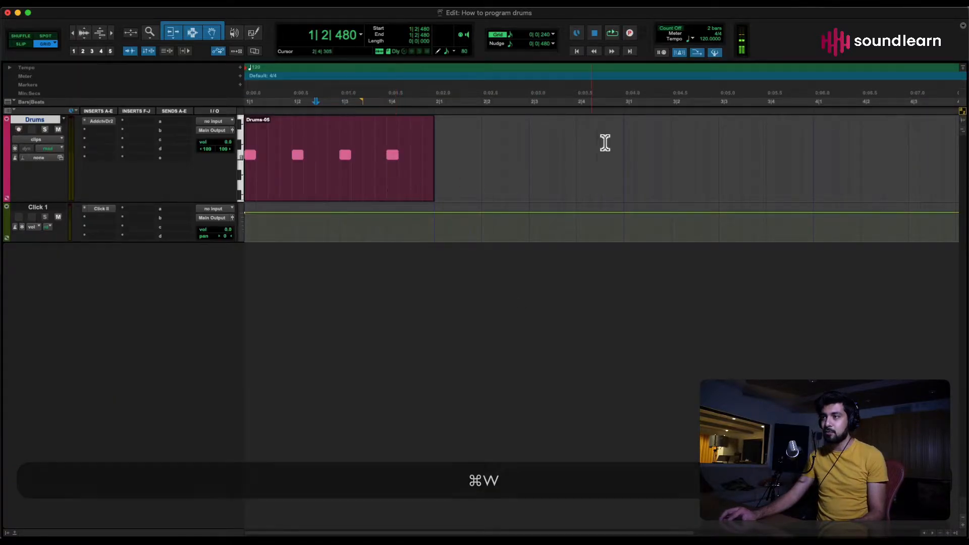
Step: Place the edit cursor at the start of bar 3 and set the Edit window's grid value to 1/8 note
click(631, 131)
click(624, 151)
click(623, 152)
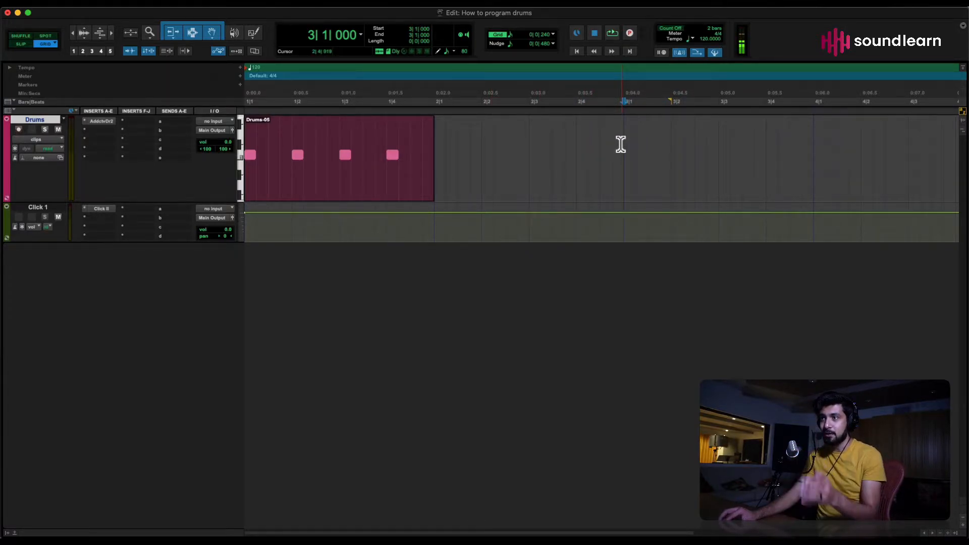
click(555, 36)
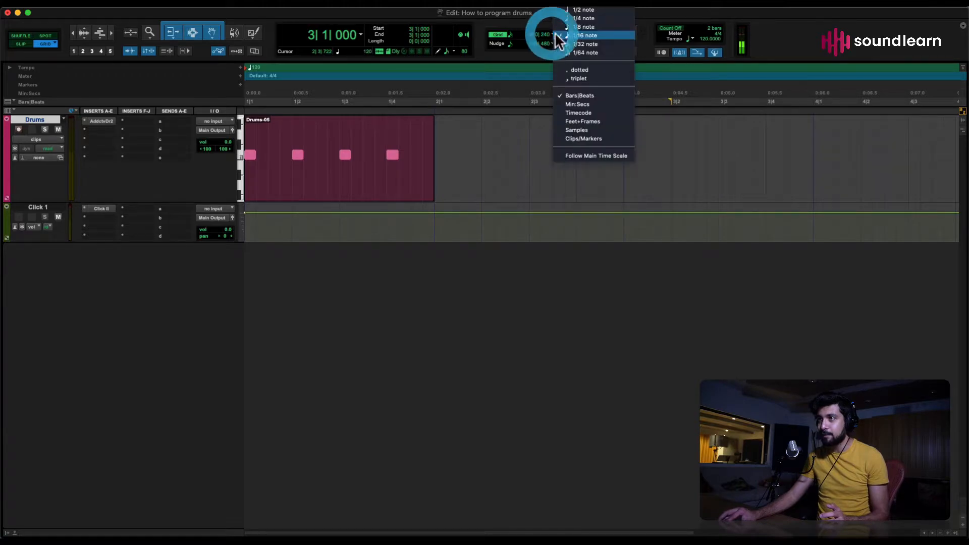
click(598, 26)
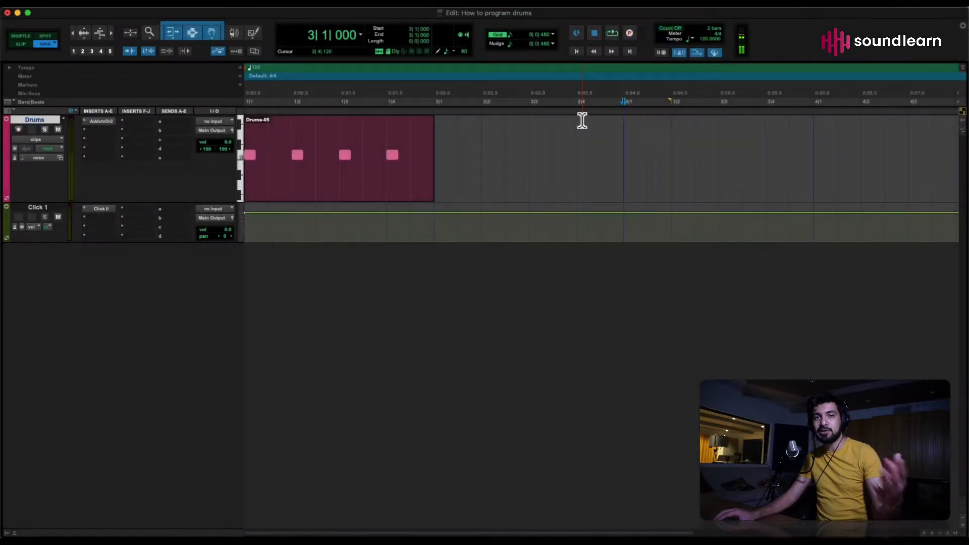
Step: Open the Drums clip in the MIDI editor and add E1 notes on beats 2 and 4
click(383, 185)
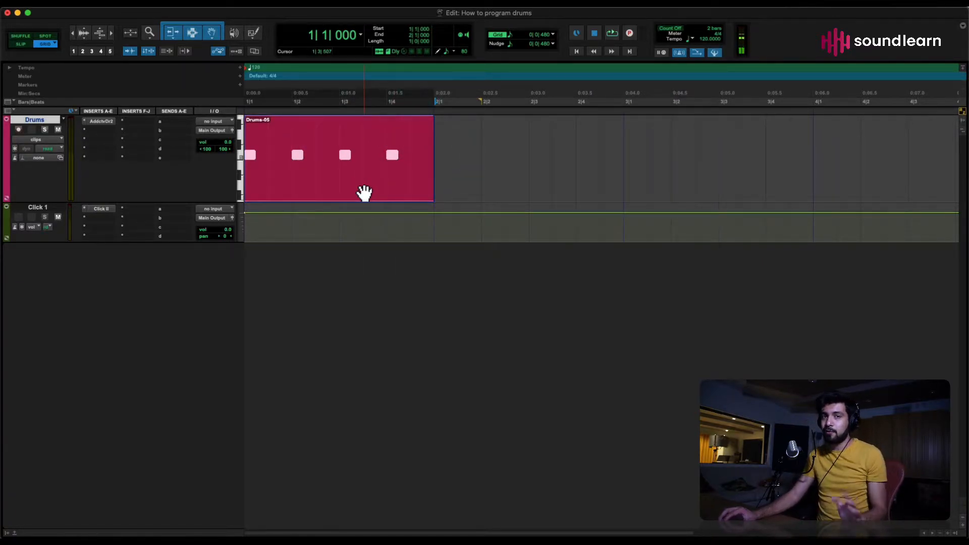
double_click(364, 189)
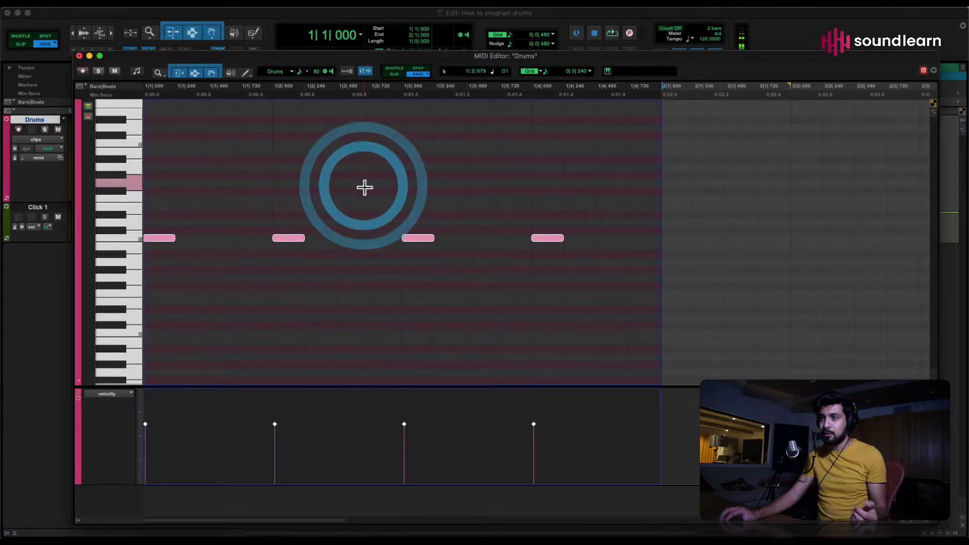
scroll(318, 288, up, 5)
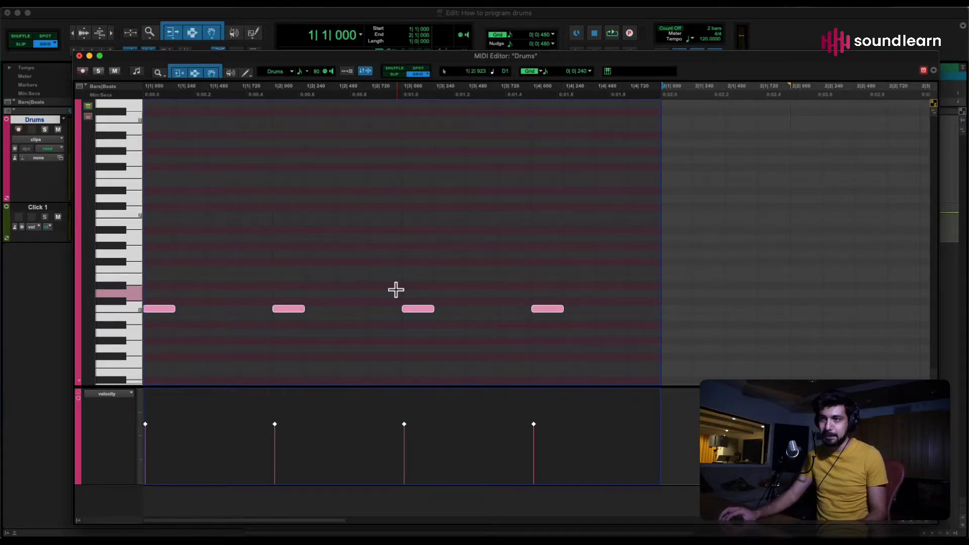
click(288, 206)
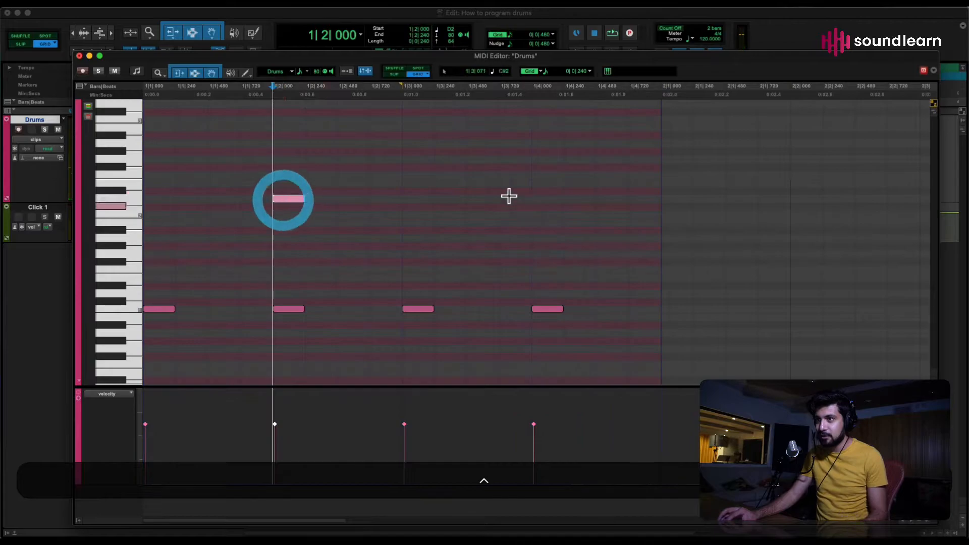
drag(291, 209, 289, 280)
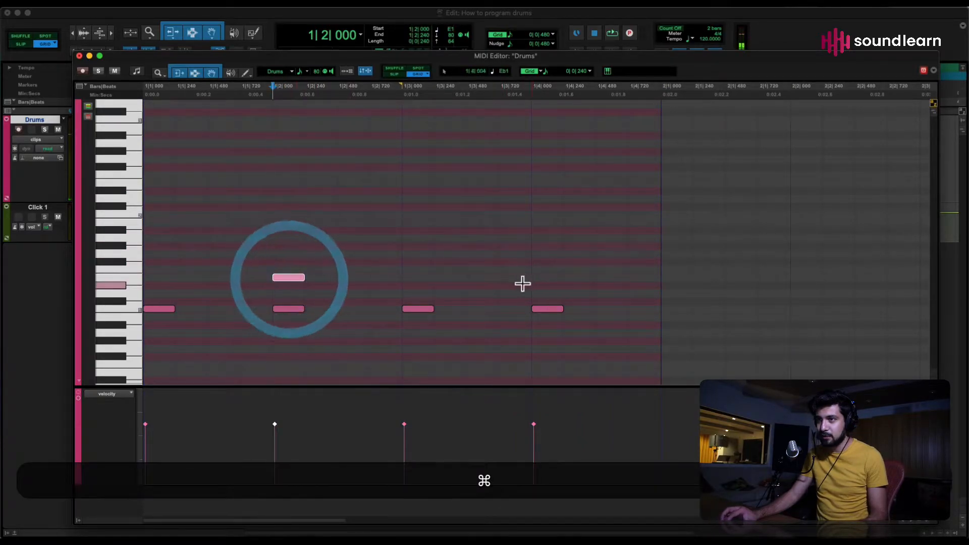
click(544, 274)
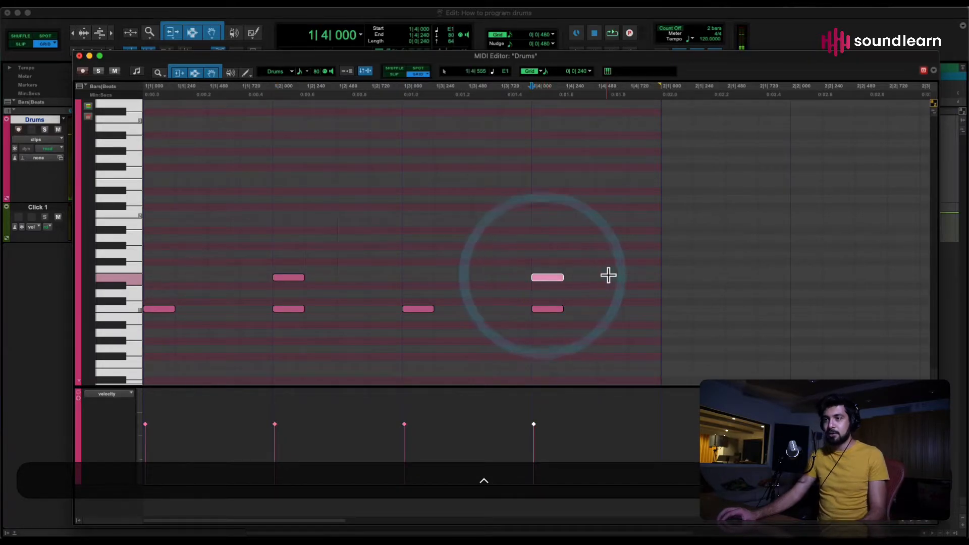
Step: Return to the Edit window and play back the pattern with the C1 and E1 notes
key(super+w)
key(space)
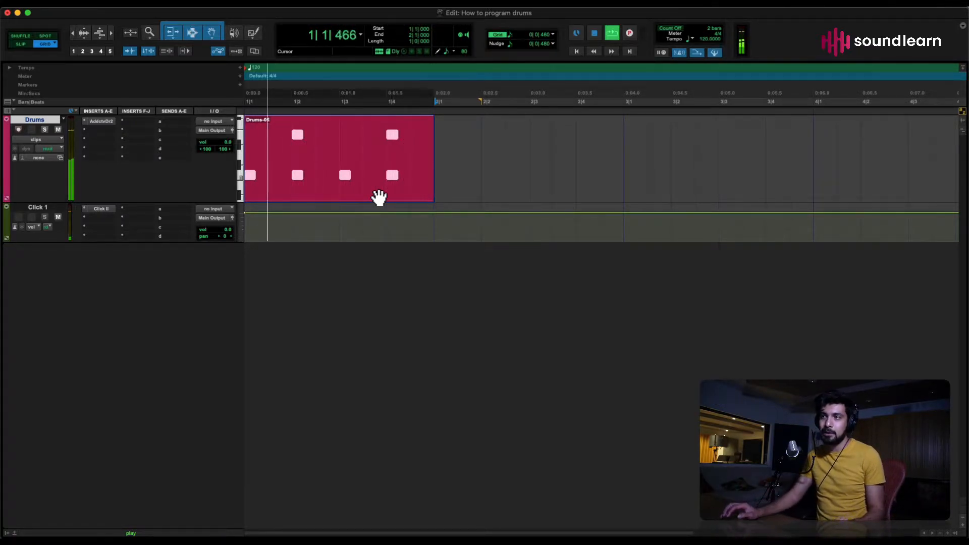
key(space)
Step: Reopen the Drums clip in the MIDI editor and copy all four C1 notes up to D2
double_click(379, 197)
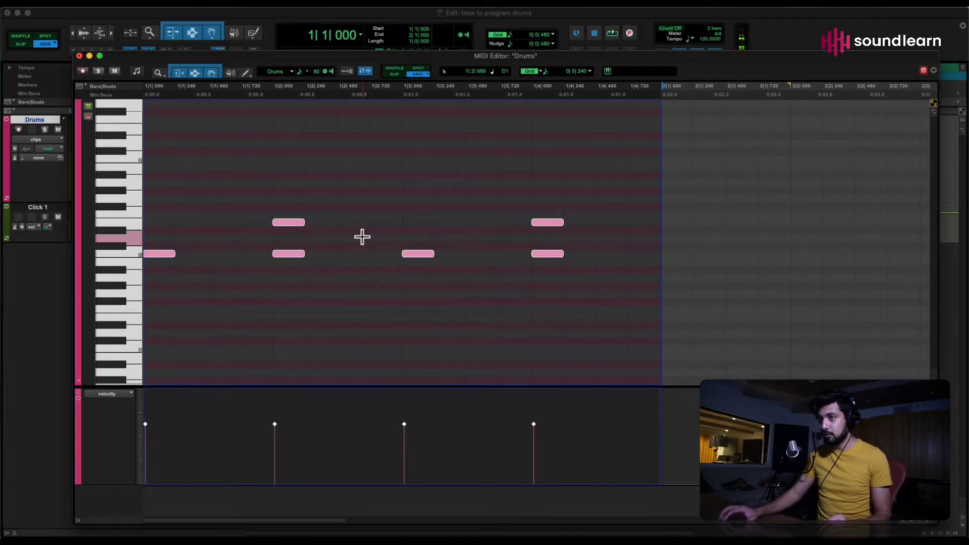
click(566, 273)
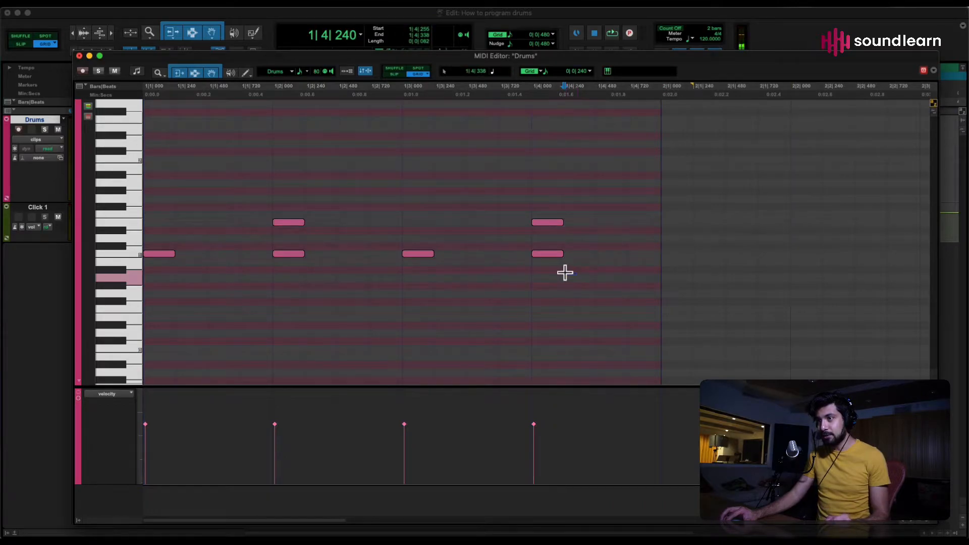
drag(566, 273, 534, 271)
drag(411, 277, 156, 253)
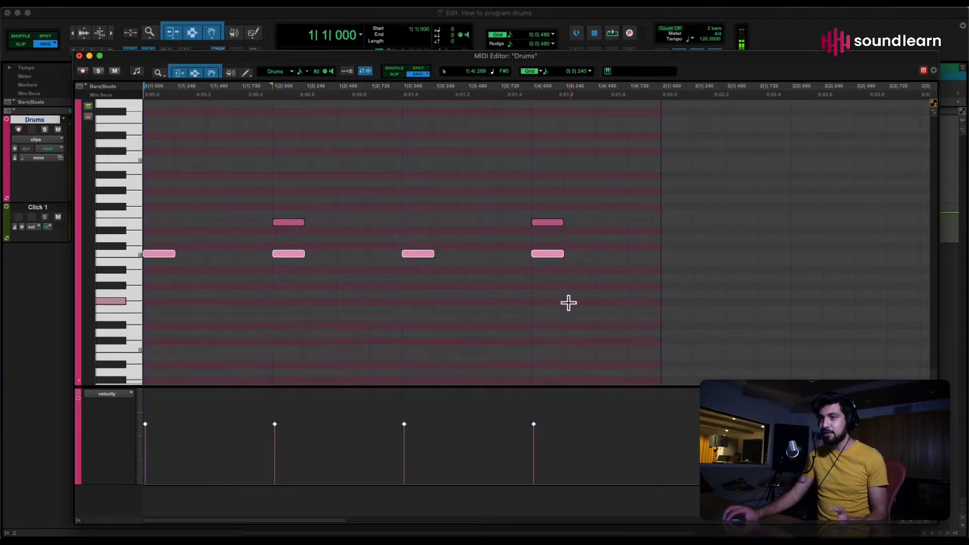
key(alt)
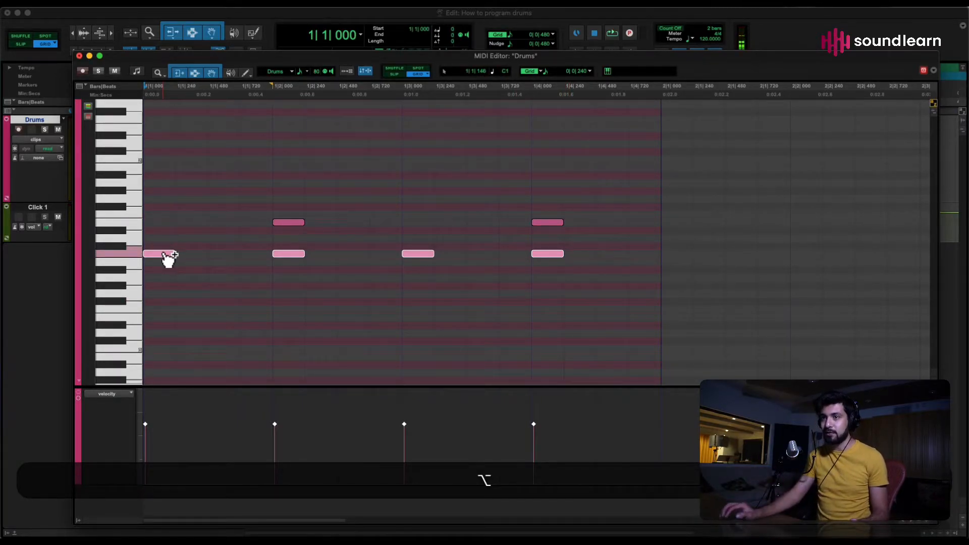
scroll(168, 257, up, 1)
drag(168, 258, 175, 147)
Step: Play back the three-part pattern in the MIDI editor, then return to the Edit window
key(r)
key(r)
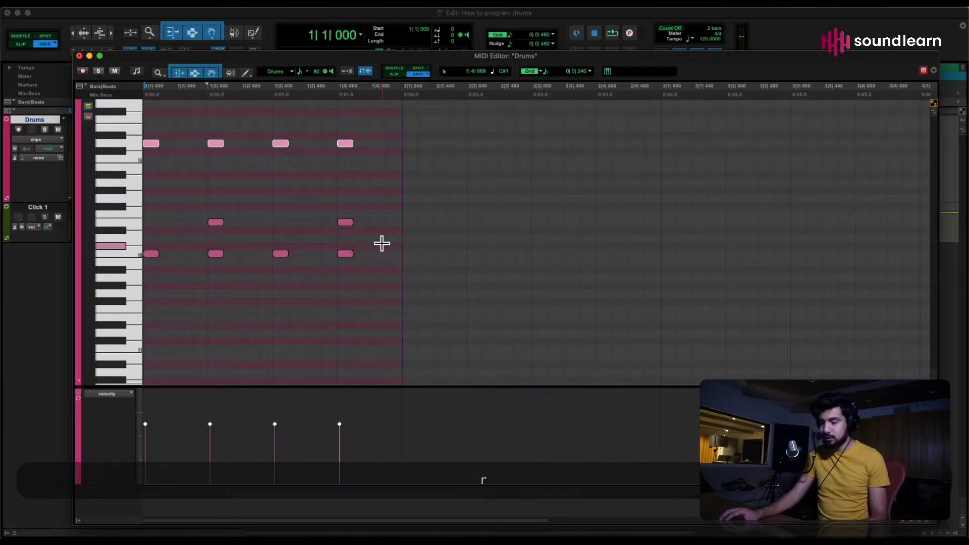
key(space)
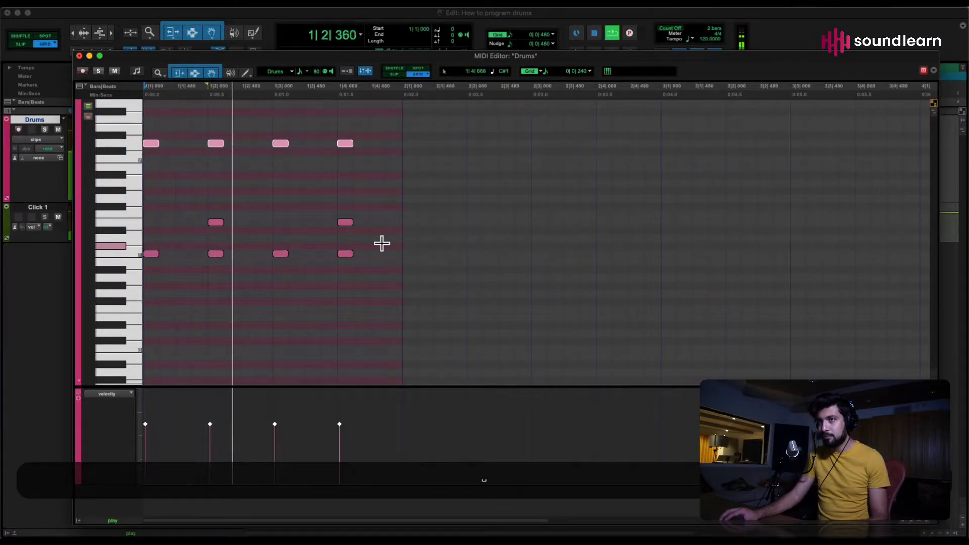
key(space)
key(ctrl+w)
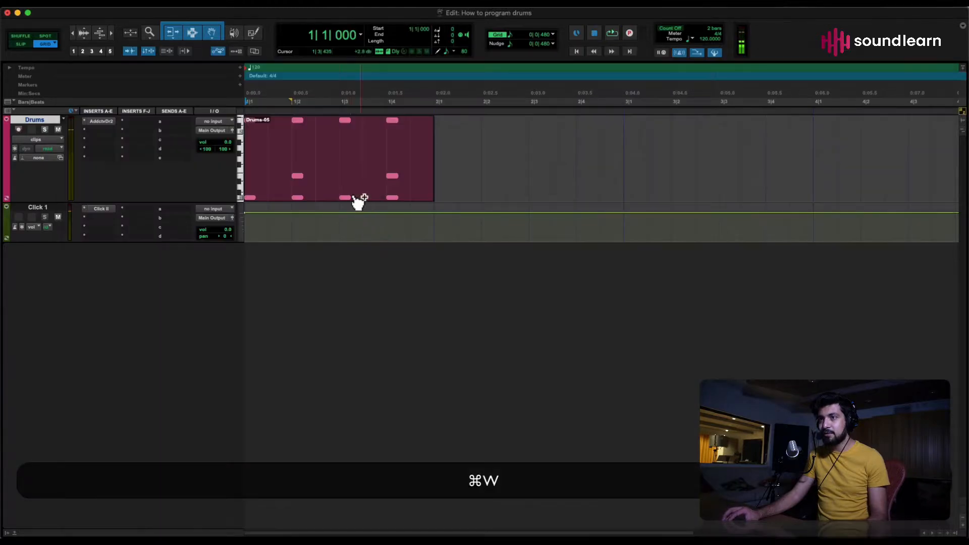
Step: Select the Drums clip in the Edit window and play back the three-part pattern
click(330, 185)
key(7)
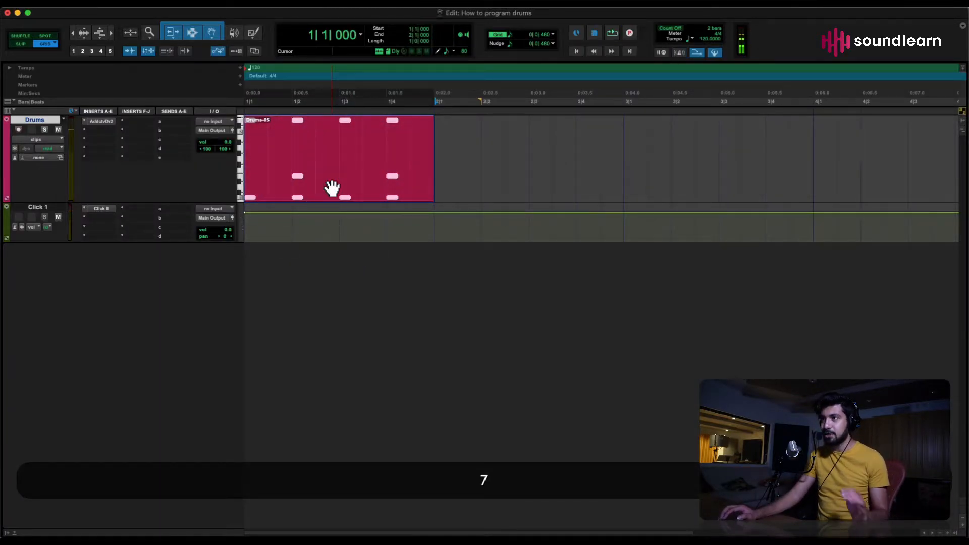
key(space)
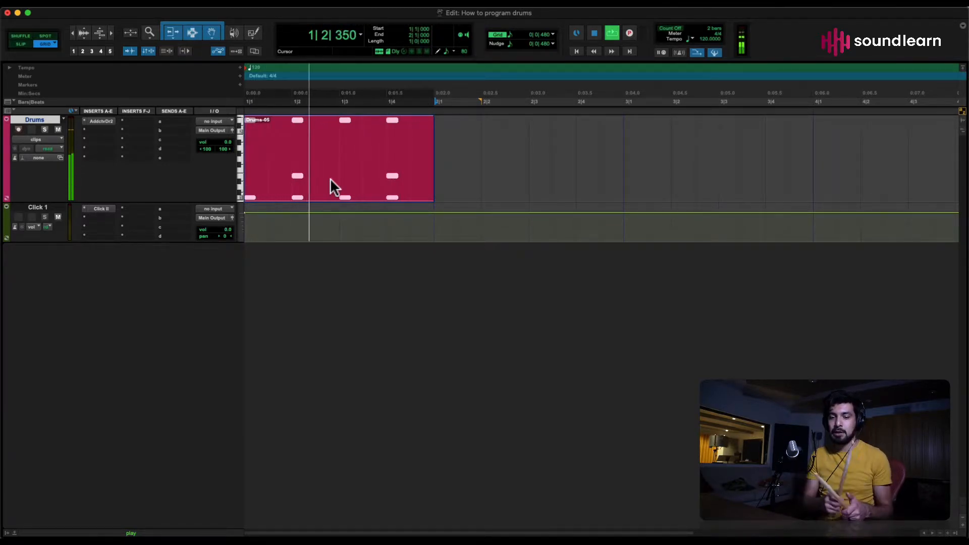
key(space)
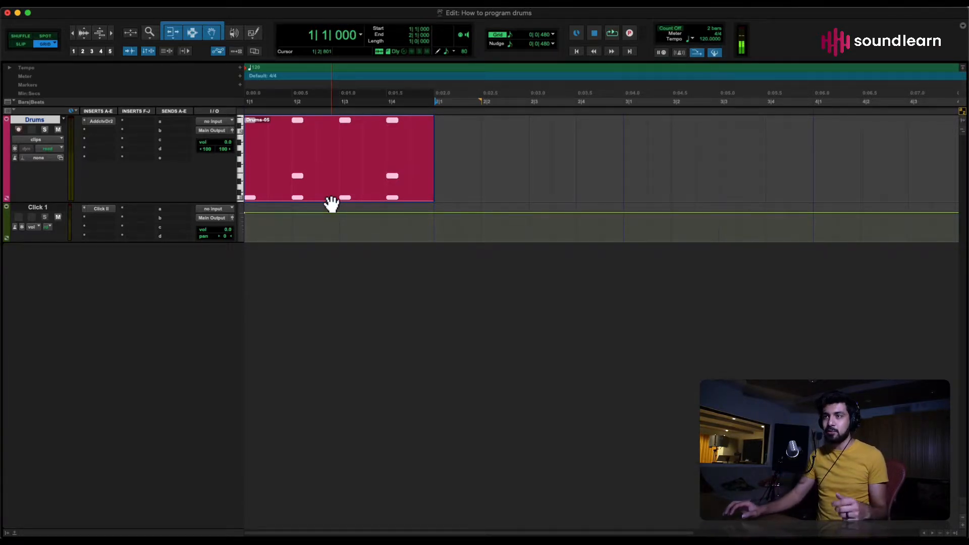
Step: Open the Drums clip in the MIDI editor, set the grid to 1/8 note and copy the four D2 notes onto the offbeats
double_click(331, 202)
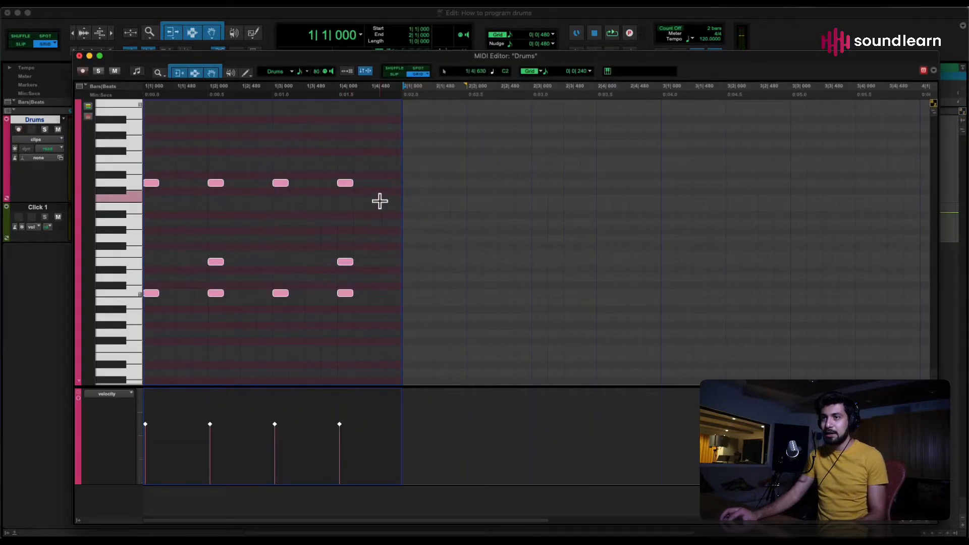
click(589, 71)
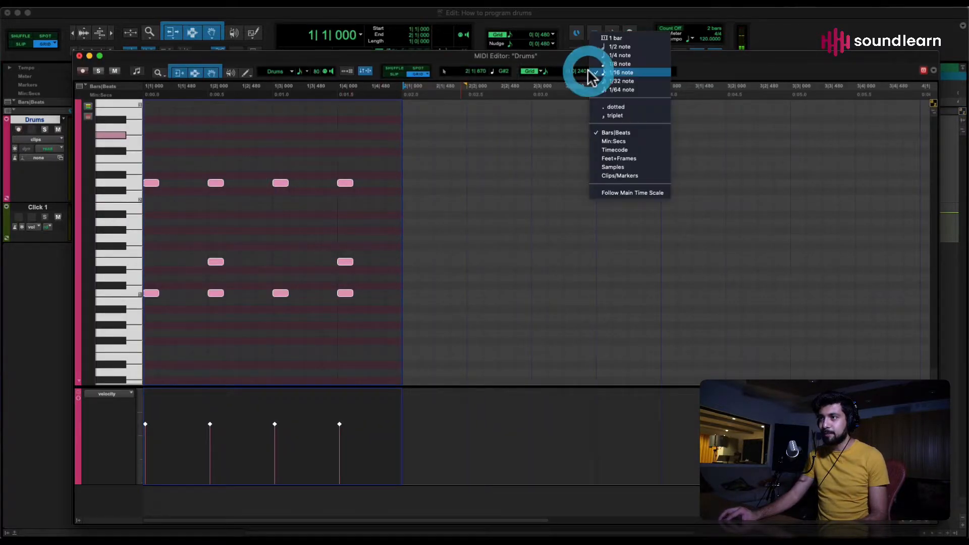
click(620, 65)
drag(380, 206, 141, 175)
key(t)
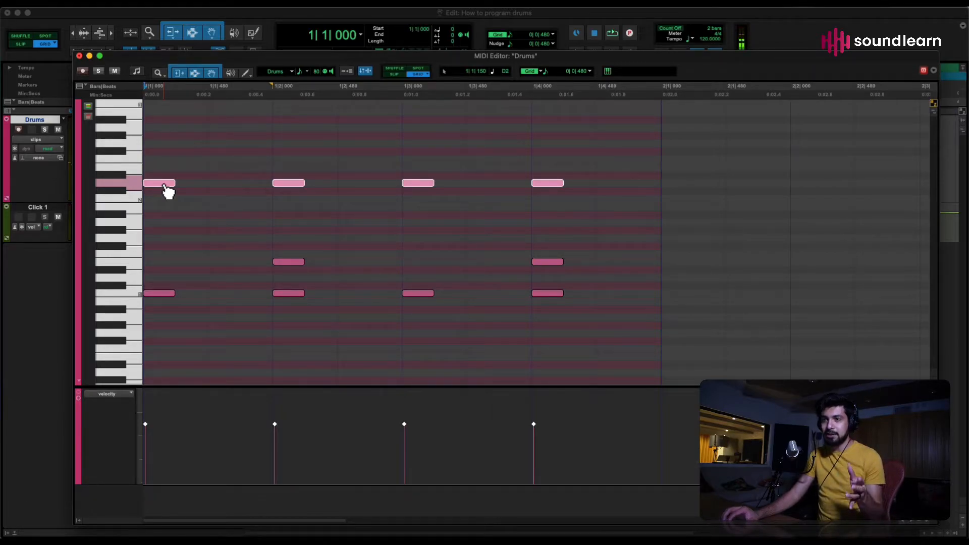
drag(168, 191, 221, 185)
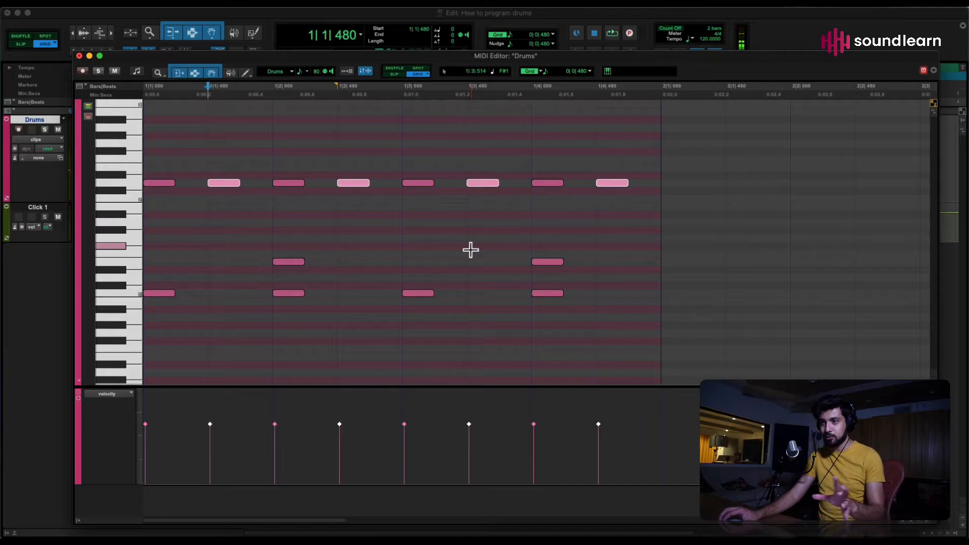
Step: Return to the Edit window, select the Drums clip and play back the pattern with eighth-note D2 hits
key(super+w)
click(328, 183)
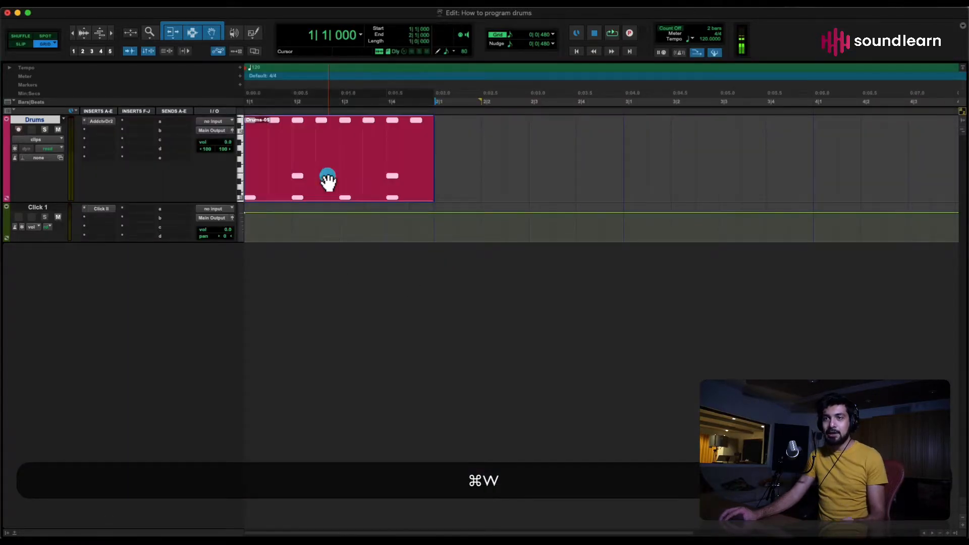
key(space)
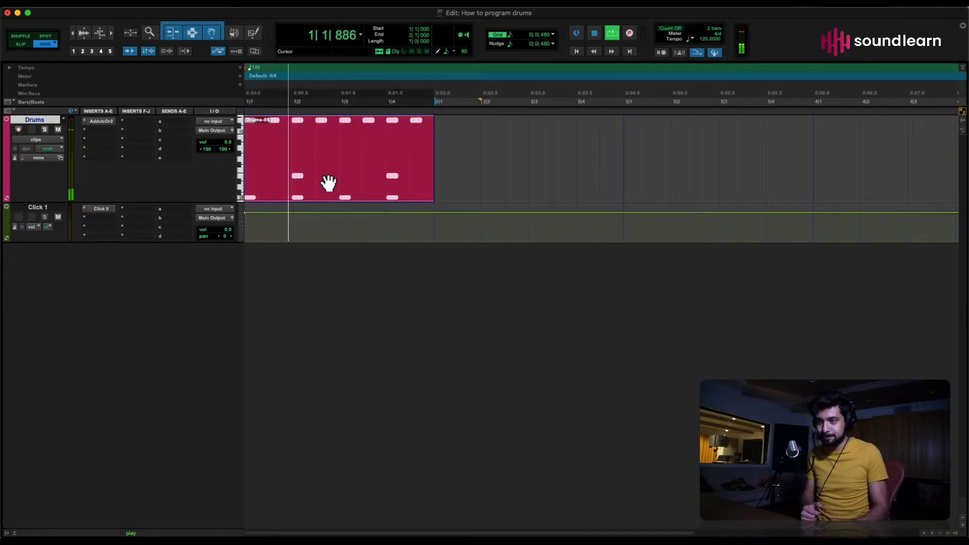
key(space)
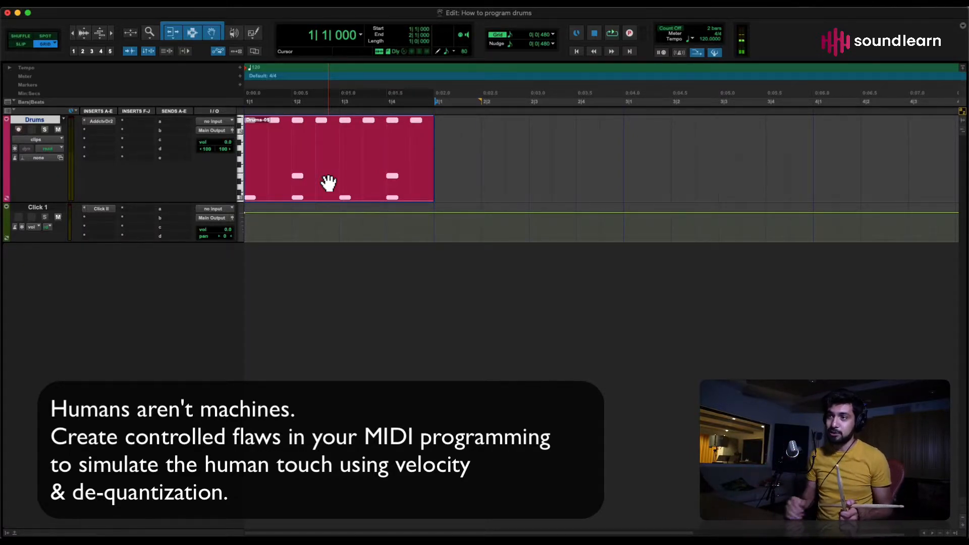
Step: Reopen the Drums clip in the MIDI editor and clear the note selection
double_click(329, 182)
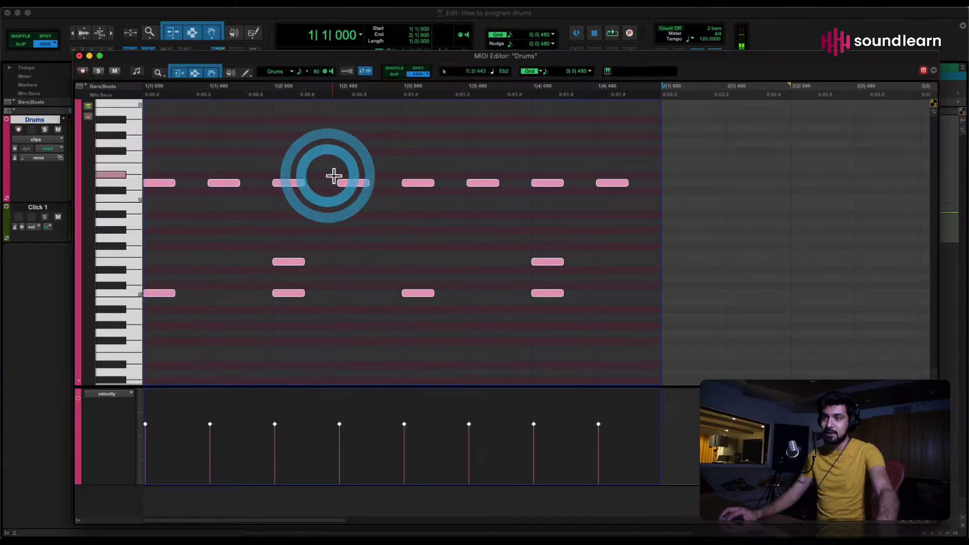
click(224, 245)
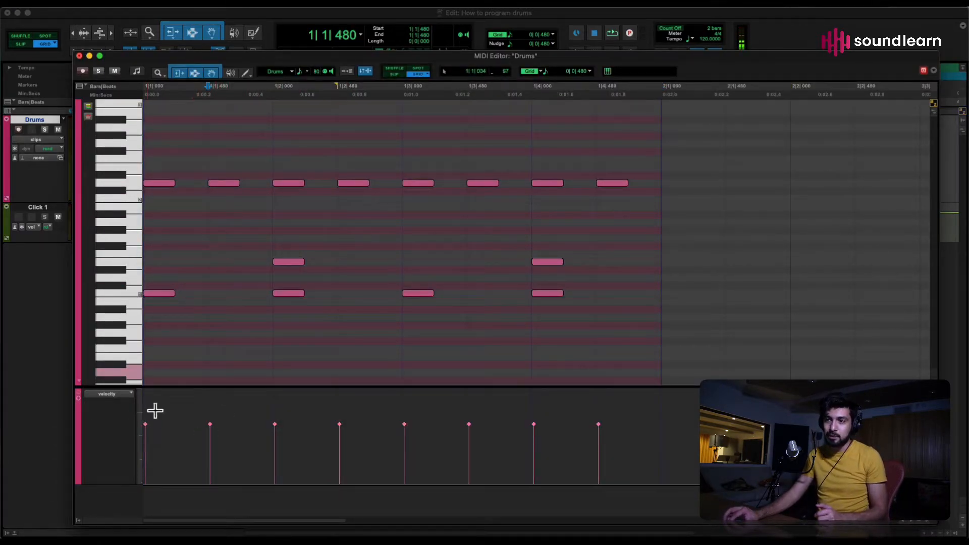
click(640, 411)
click(633, 412)
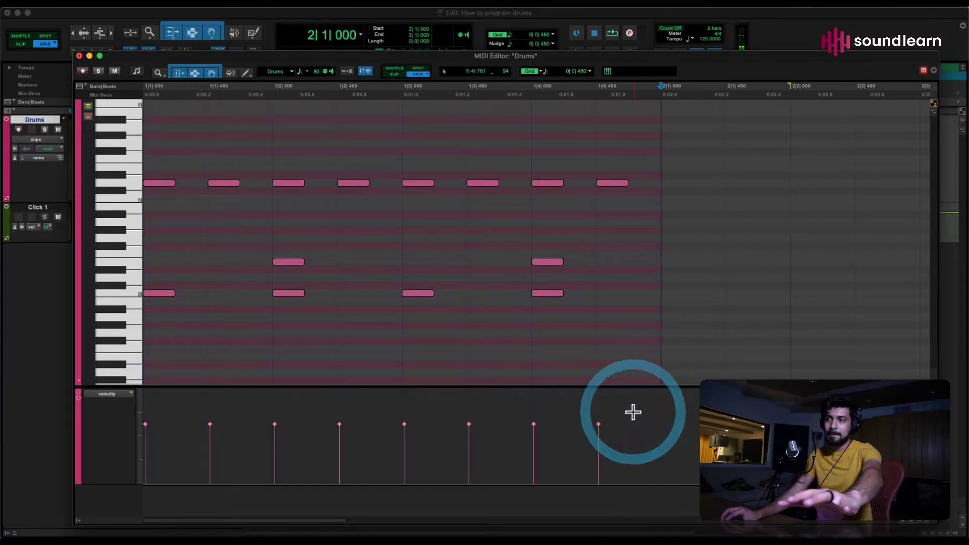
Step: Try different velocities on the first D2 note, raising it to 121 and bringing it back down to 81
click(164, 183)
drag(146, 425, 147, 422)
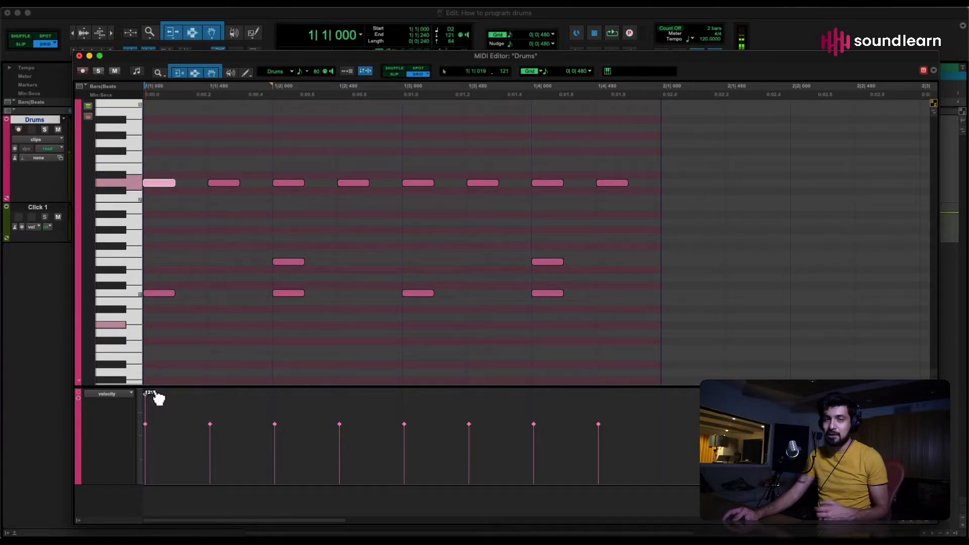
drag(159, 414, 169, 447)
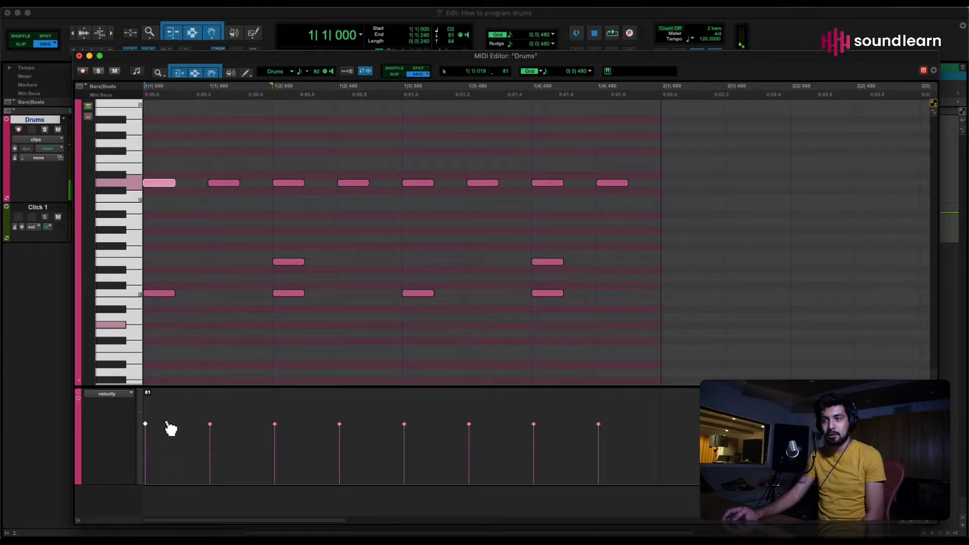
drag(177, 419, 137, 429)
click(139, 429)
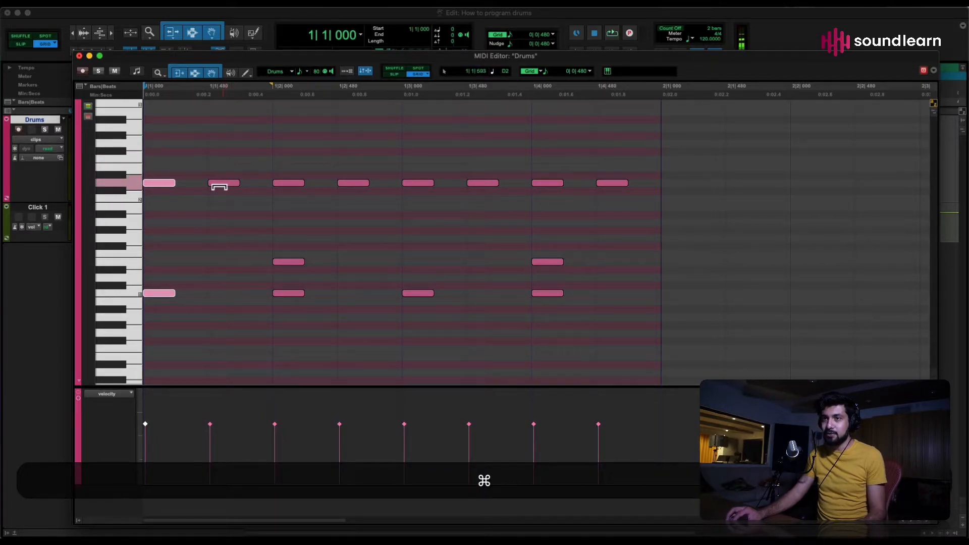
Step: Lower the velocities of the four offbeat D2 notes well below those of the on-beat D2 notes
super+click(221, 165)
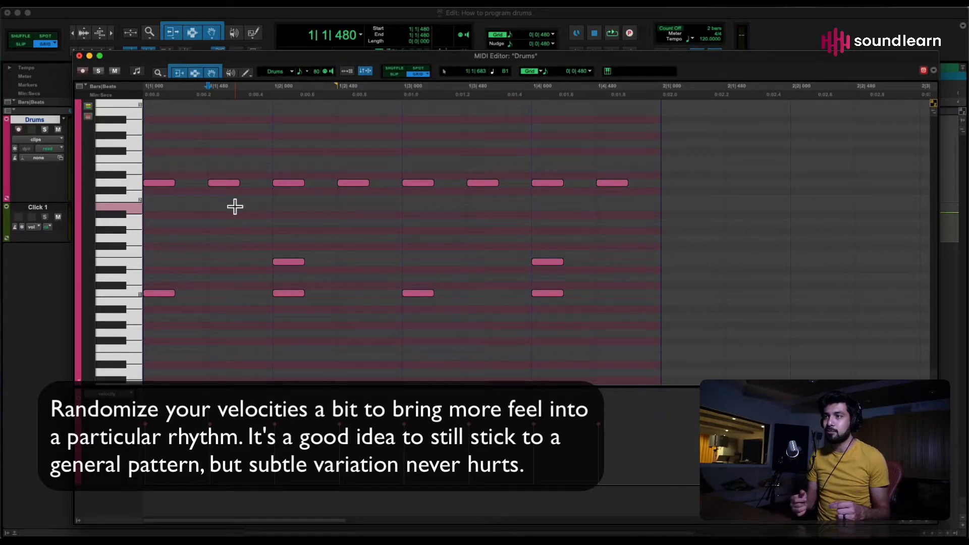
super+click(225, 184)
drag(227, 193, 232, 268)
drag(350, 182, 356, 261)
drag(473, 192, 486, 274)
drag(615, 191, 615, 247)
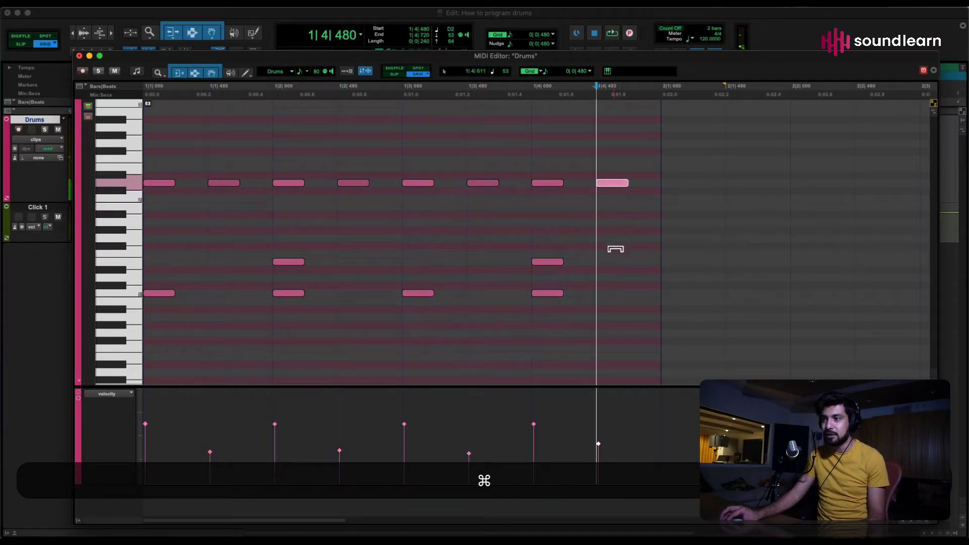
drag(200, 456, 630, 443)
Step: Go back to the start, return to the Edit window and play back the clip with the softer offbeat hits
key(Return)
key(super+Return)
key(super+w)
click(363, 196)
key(space)
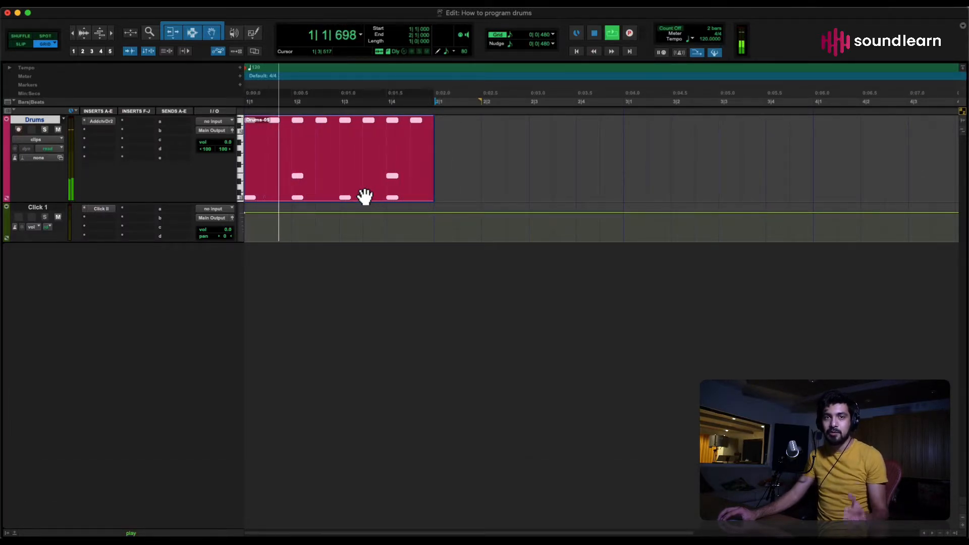
Step: Reopen the Drums clip in the MIDI editor and lower the four offbeat D2 velocities together slightly further
click(364, 195)
double_click(364, 194)
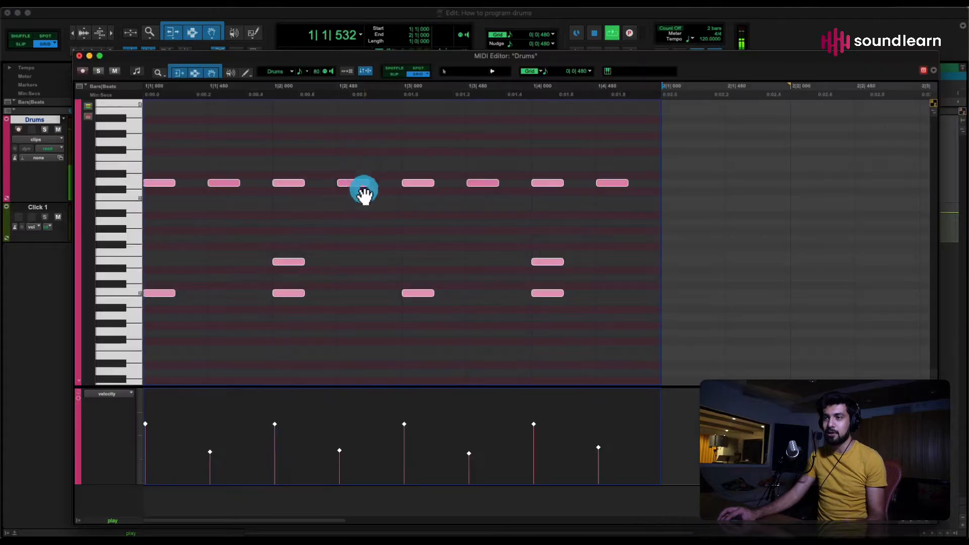
click(267, 433)
drag(205, 477, 612, 439)
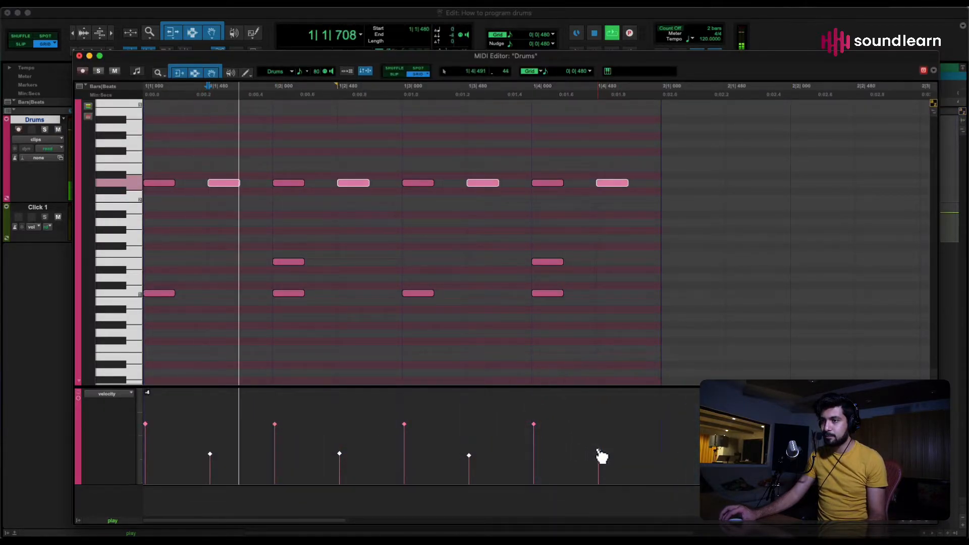
click(599, 454)
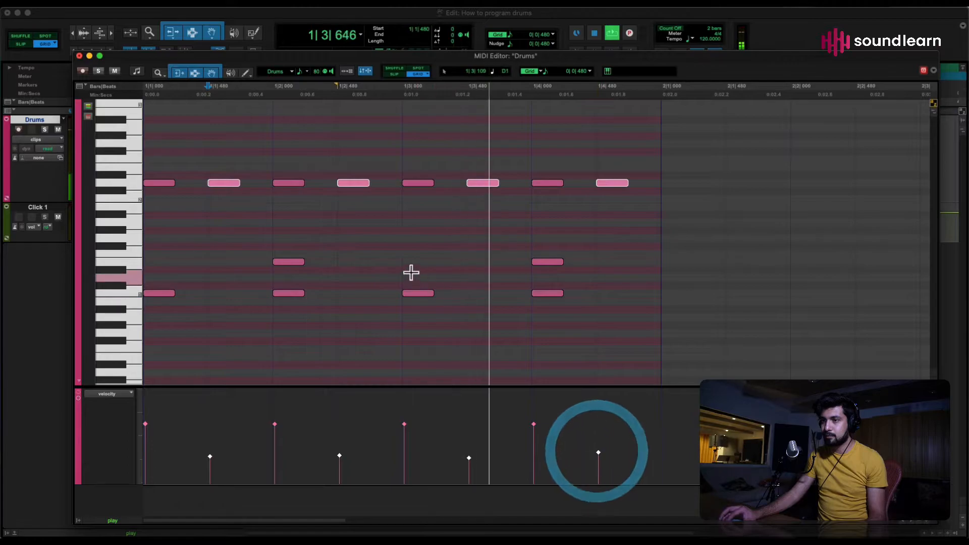
click(387, 250)
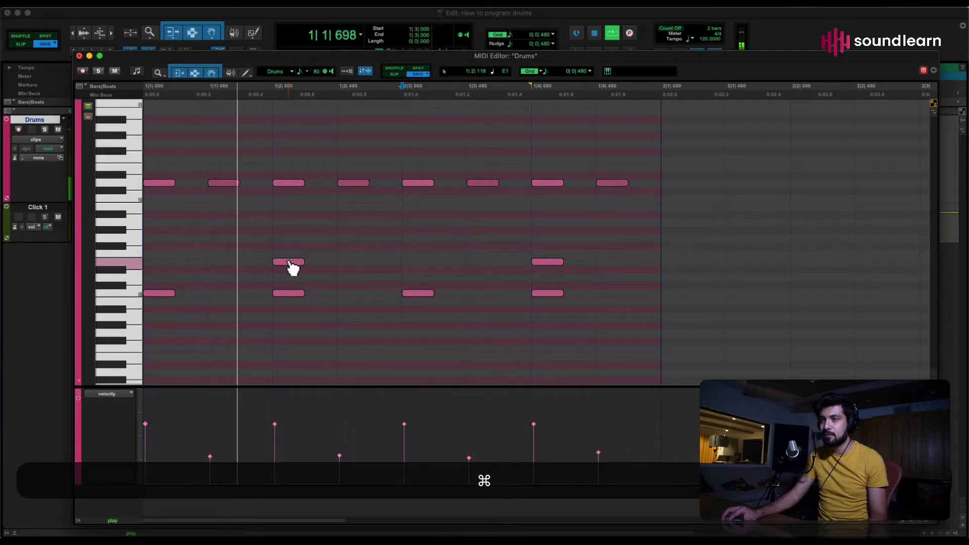
Step: Raise the velocities of the E1 notes, to about 95 on beat 2 and 102 on beat 4
drag(289, 261, 289, 227)
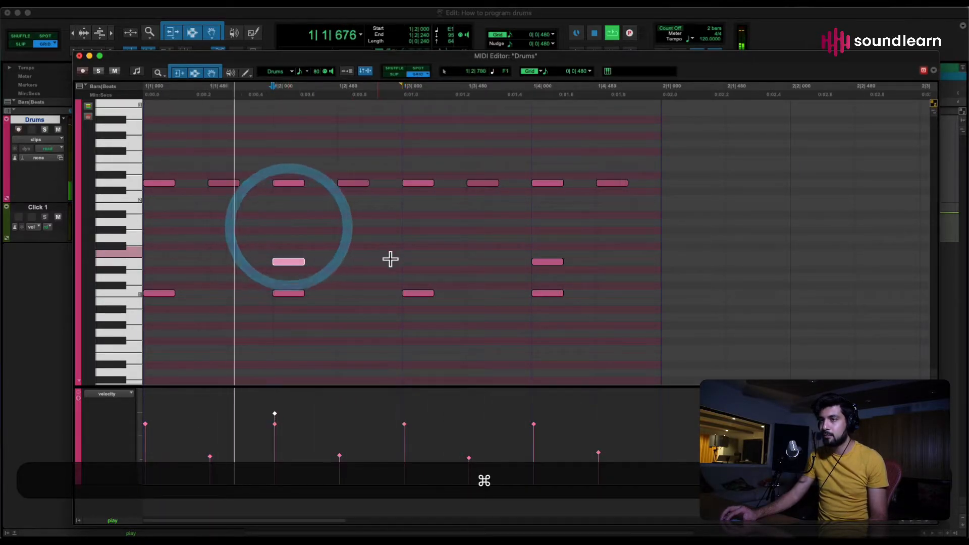
drag(548, 264, 546, 216)
key(space)
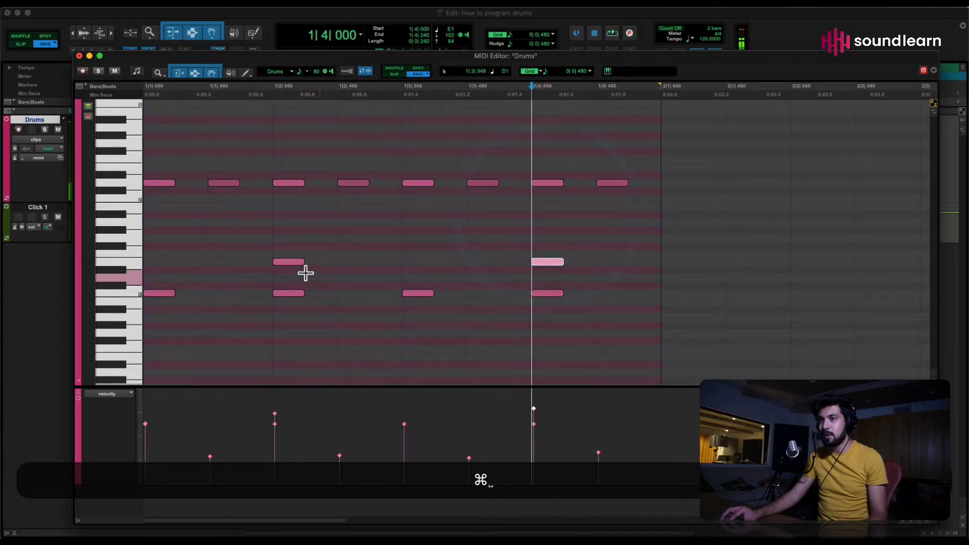
click(293, 270)
Step: Play back the accented E1 notes in the MIDI editor, then return to the Edit window and play the clip again
key(space)
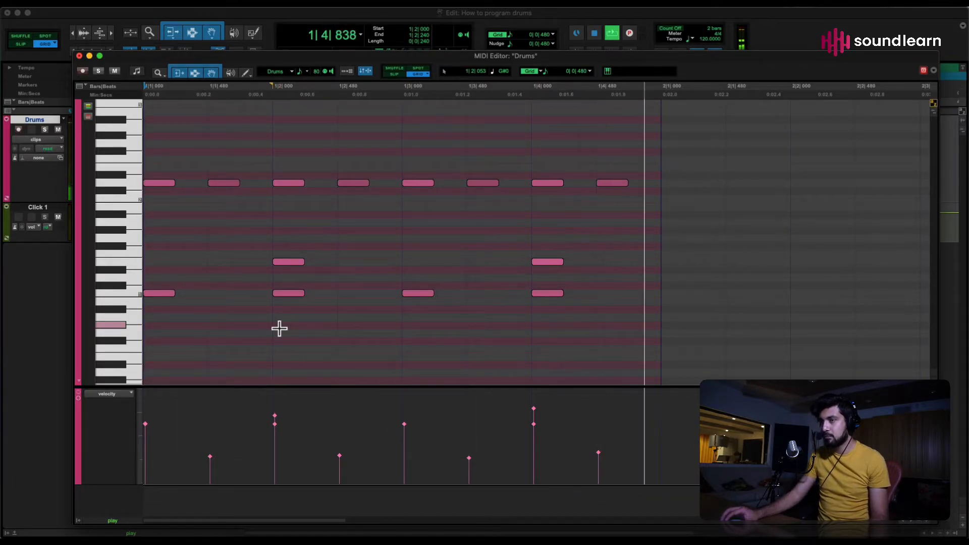
key(space)
key(super+w)
click(328, 192)
key(space)
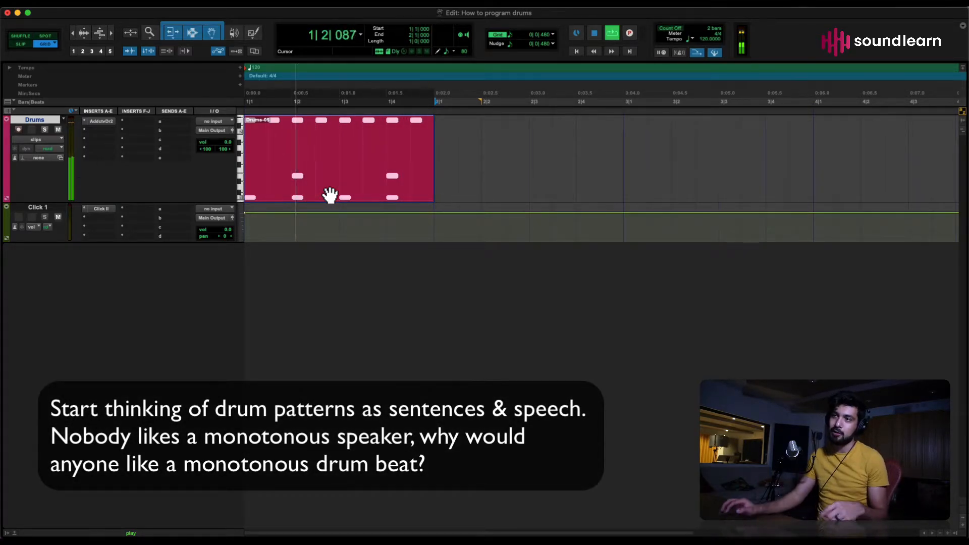
Step: Reopen the Drums clip in the MIDI editor, set the first C1 note's velocity to 100 and return to the Edit window
double_click(330, 194)
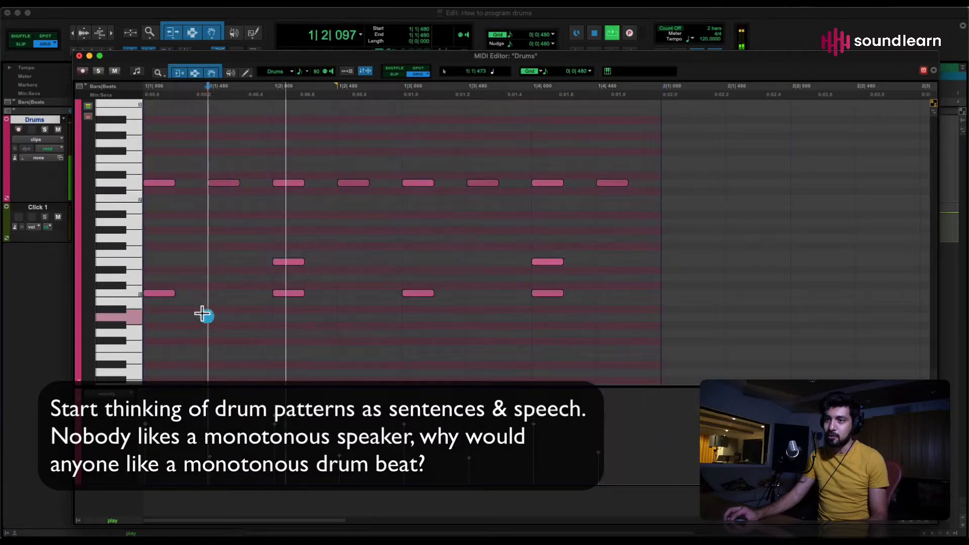
click(208, 309)
click(165, 294)
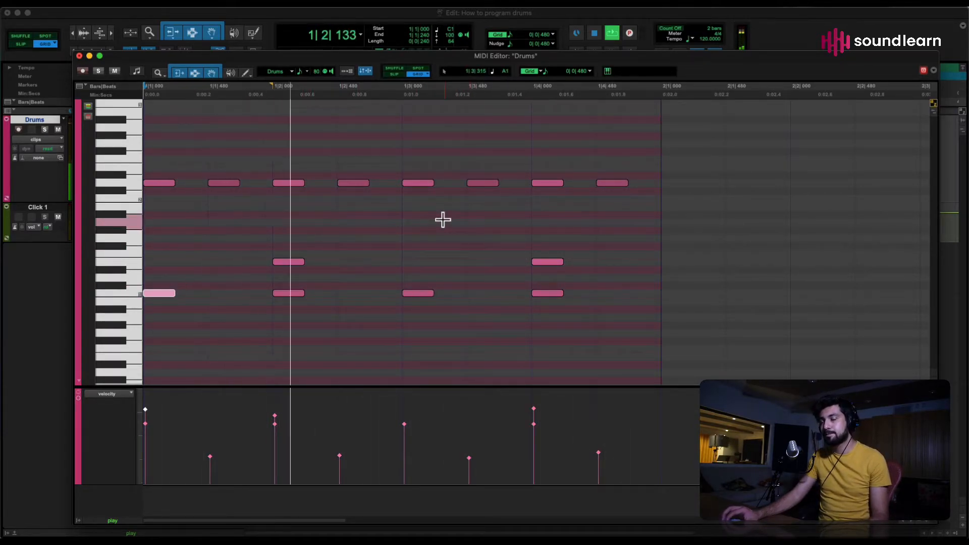
key(super+w)
key(space)
click(355, 192)
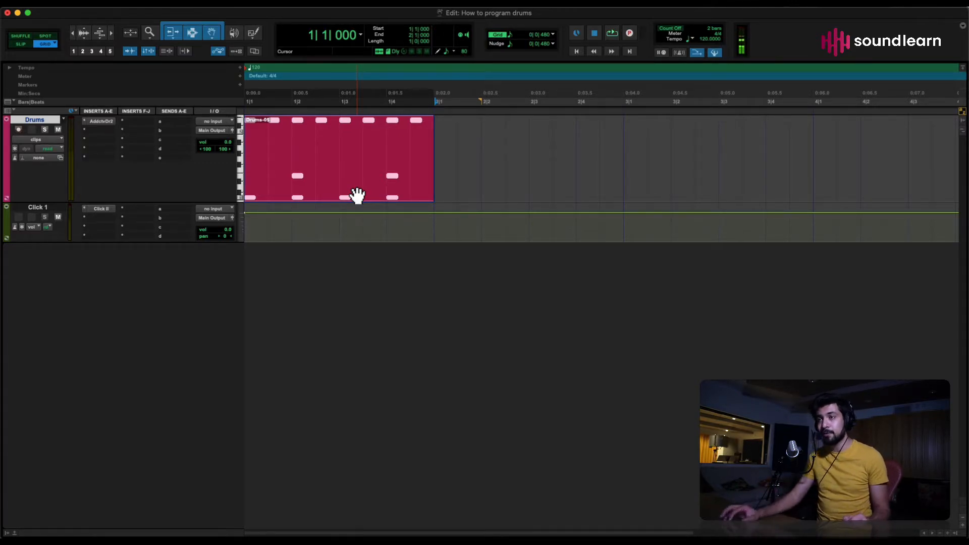
Step: Reopen the Drums clip in the MIDI editor and audition the samples on D2, C1 and the keys around E1 and F1
double_click(356, 195)
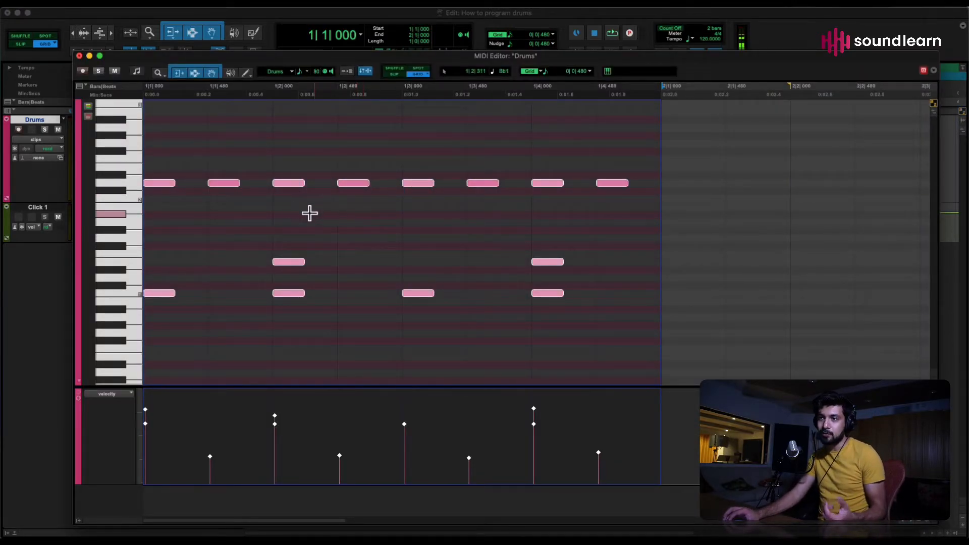
click(132, 183)
click(134, 290)
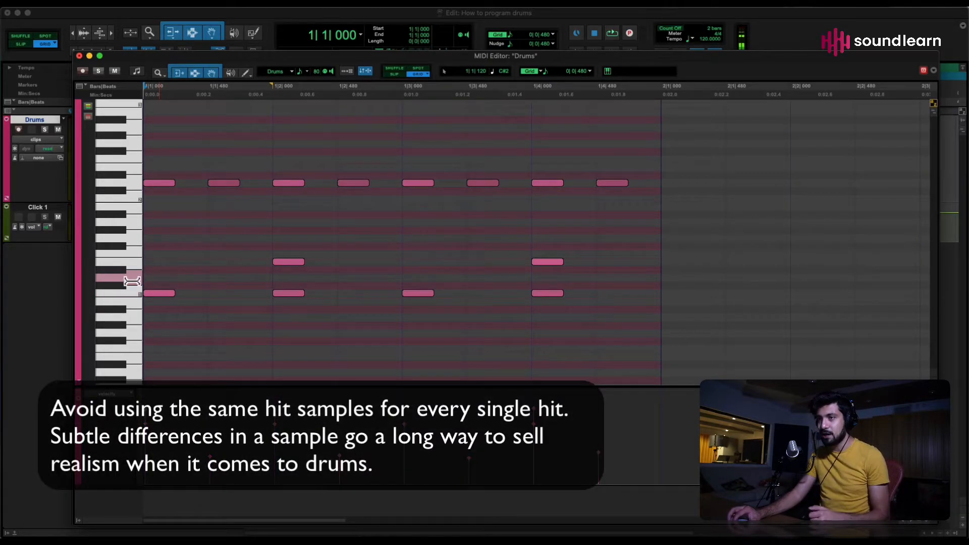
click(133, 266)
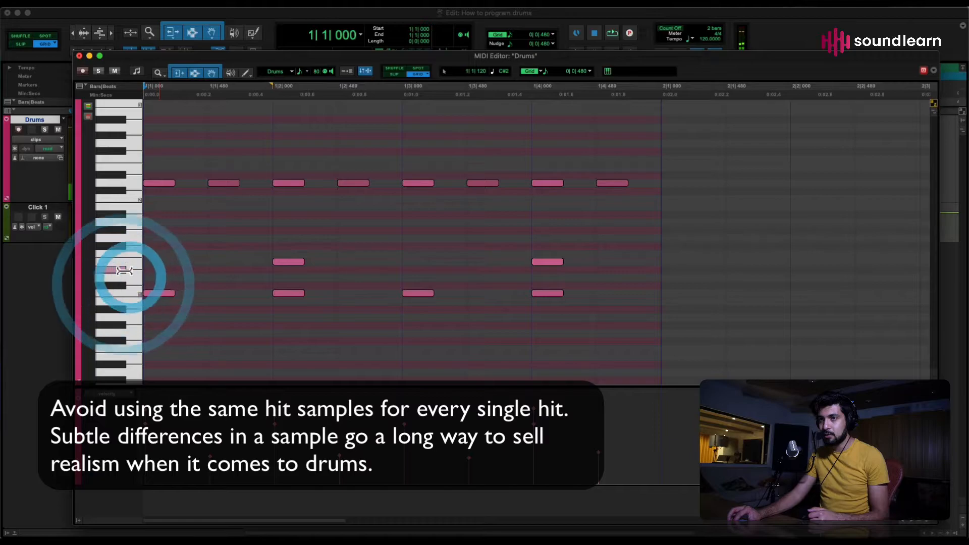
click(136, 255)
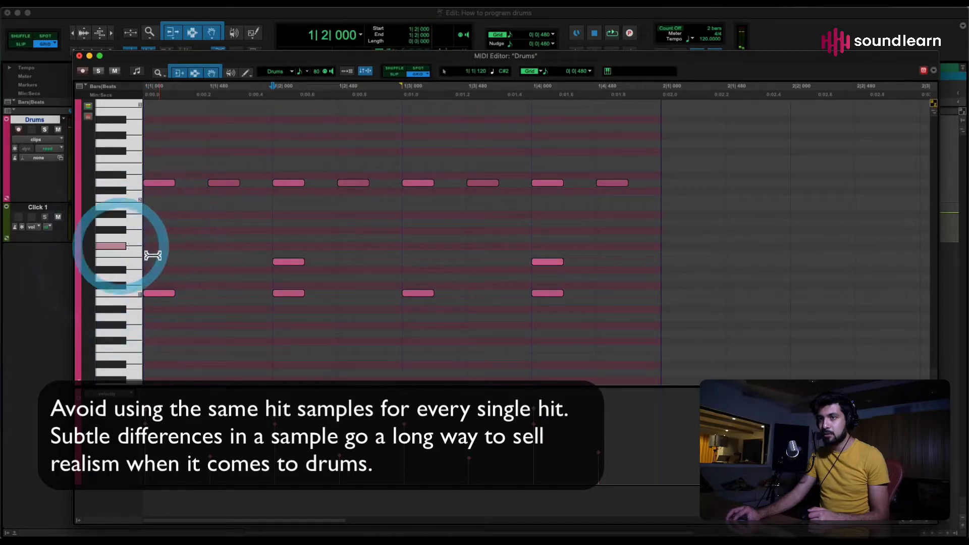
Step: Audition the drum samples on the piano keys from around C#2 up to above C3 in the MIDI editor
click(127, 192)
click(126, 193)
click(127, 170)
click(126, 167)
click(127, 156)
click(121, 150)
click(129, 141)
click(126, 137)
click(129, 127)
click(121, 121)
click(131, 113)
scroll(132, 112, up, 3)
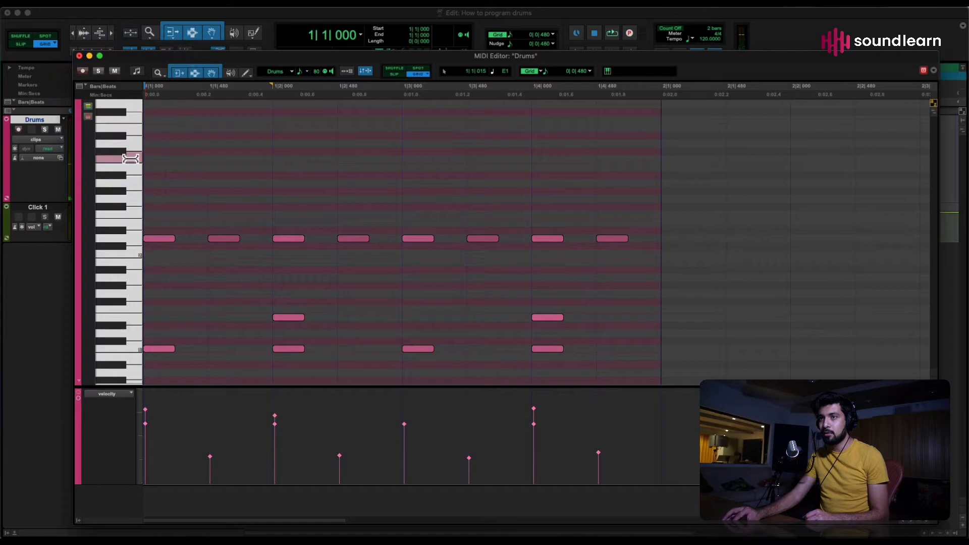
click(128, 158)
click(123, 153)
click(121, 145)
click(124, 135)
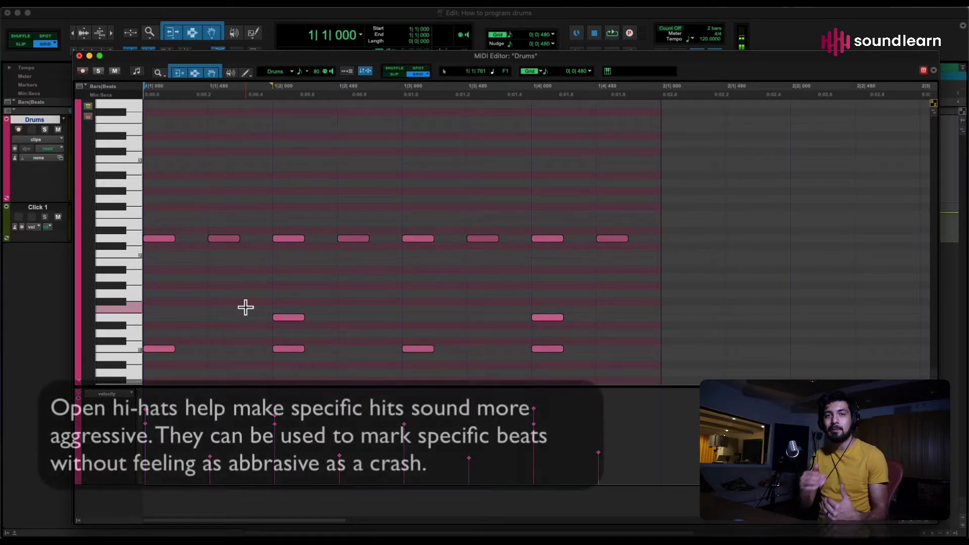
Step: Move the beat 1 D2 note up to Eb2, and the D2 notes at 1|2, 1|2|480, 1|3|480, 1|4 and 1|4|480 down to C#2
drag(165, 240, 166, 202)
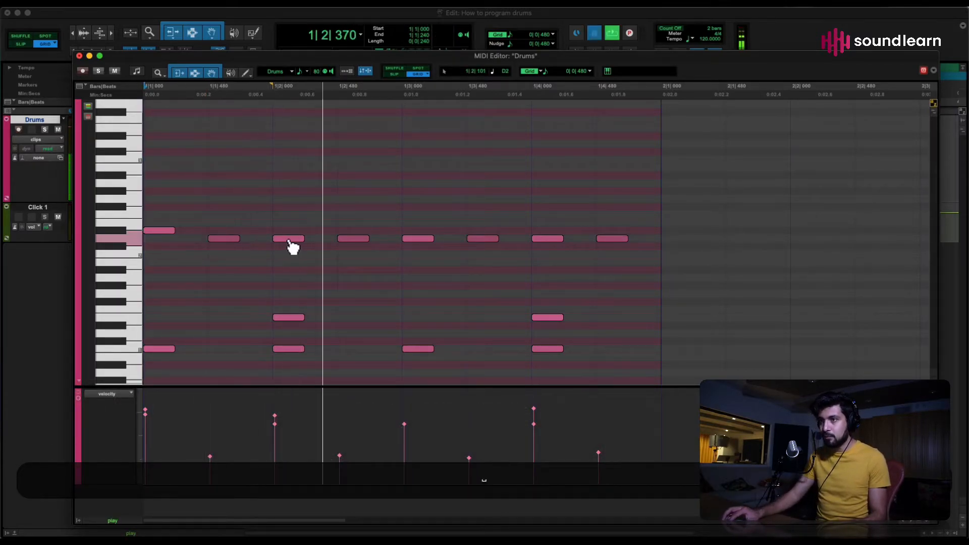
drag(293, 238, 293, 247)
drag(353, 240, 355, 246)
click(427, 241)
drag(484, 239, 489, 248)
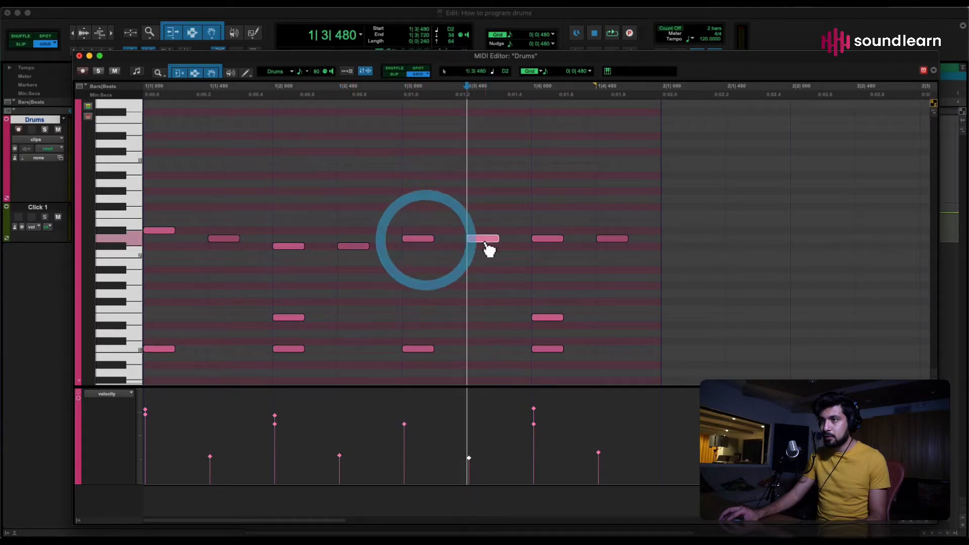
drag(550, 241, 551, 247)
drag(616, 241, 618, 252)
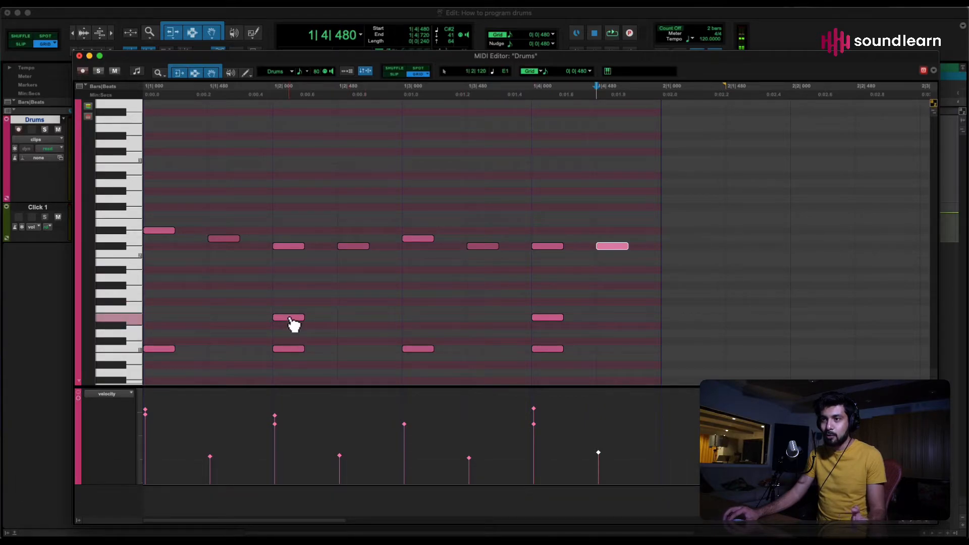
Step: Move the E1 note on beat 2 down to D1 and audition it against the E1 note on beat 4
drag(290, 318, 289, 335)
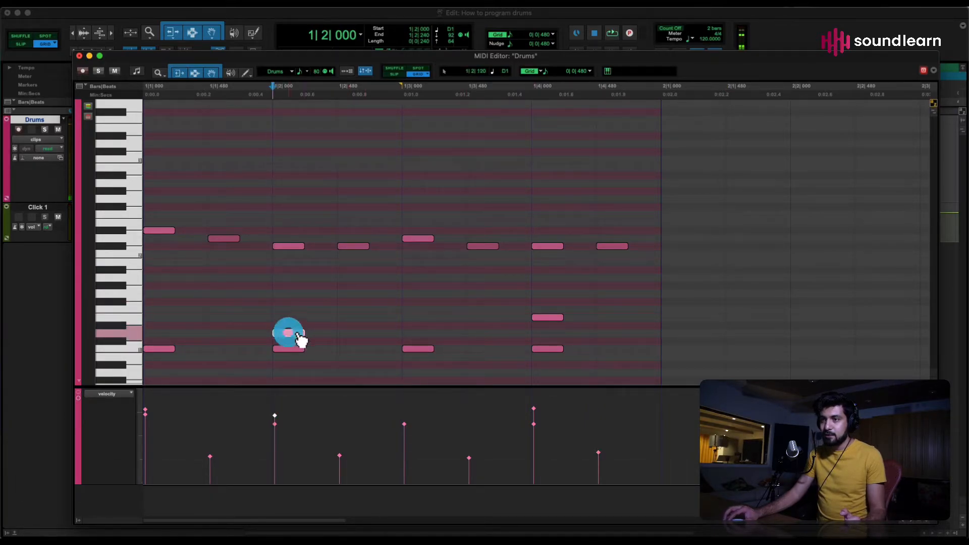
click(297, 331)
click(555, 319)
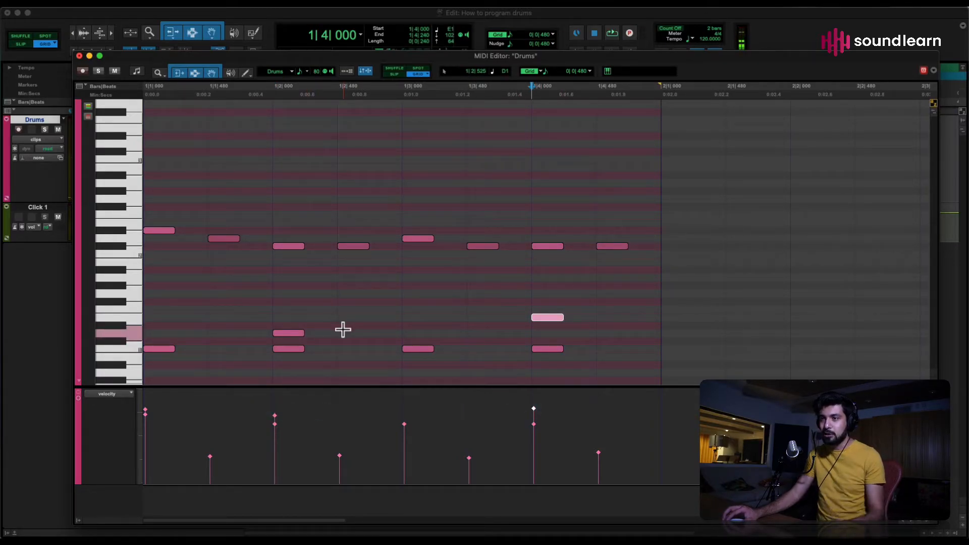
Step: Return to the Edit window and play back the Drums clip with the varied samples
key(super+w)
click(329, 194)
key(space)
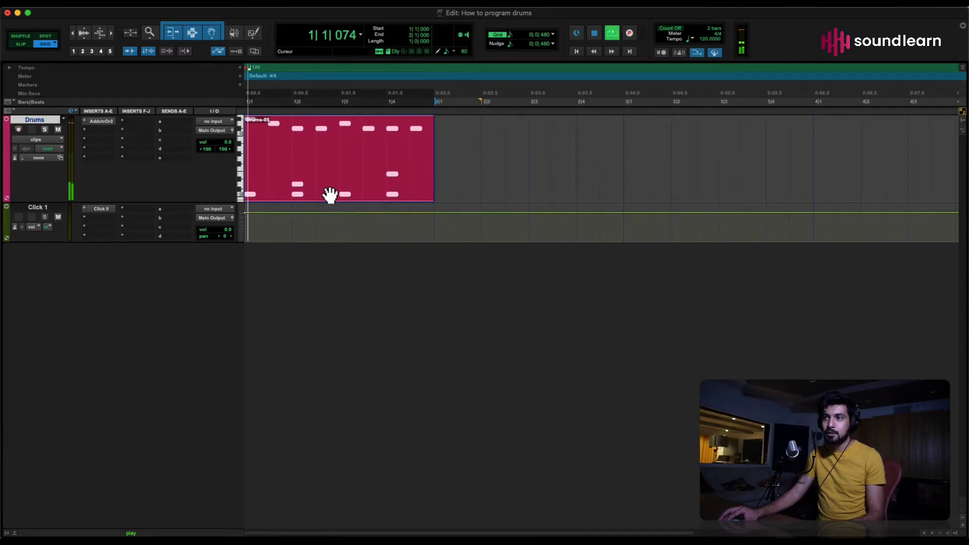
key(space)
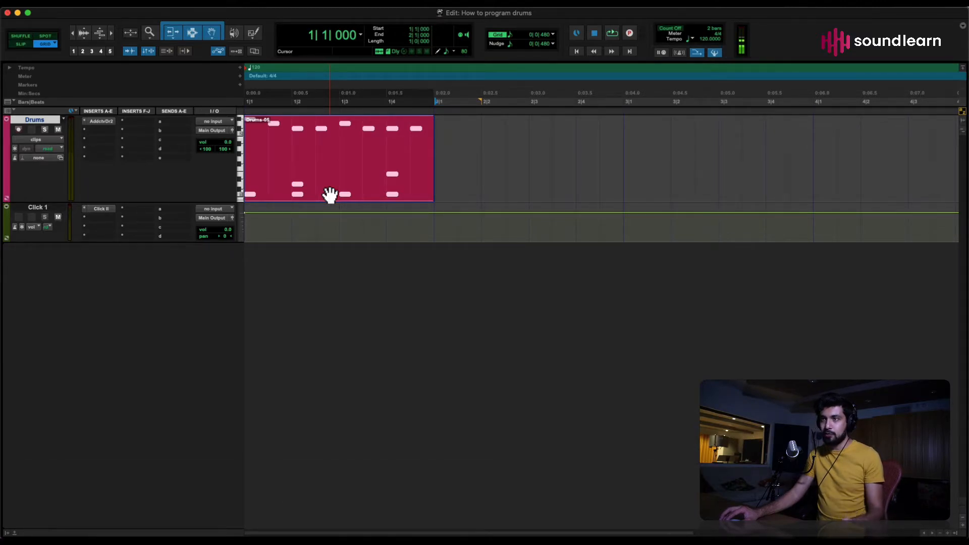
double_click(329, 194)
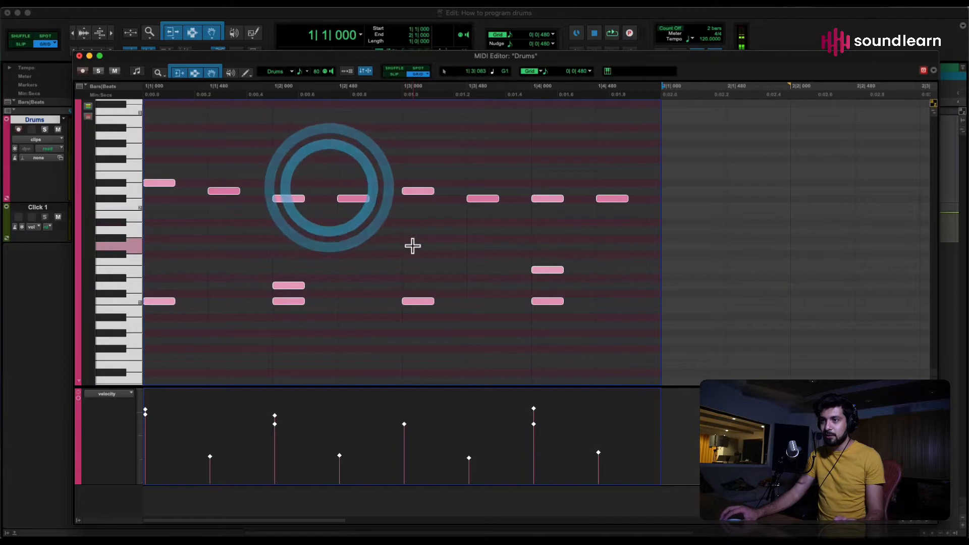
click(413, 246)
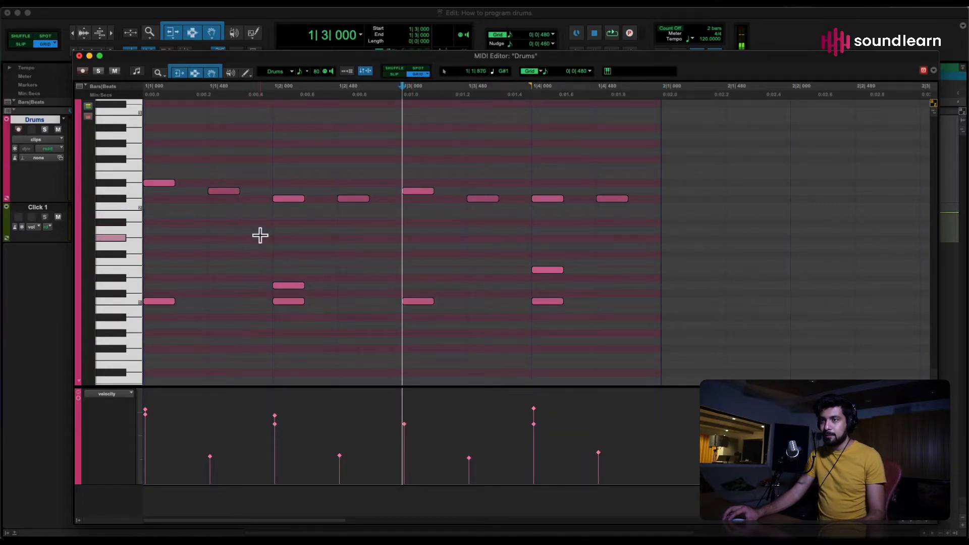
key(super+w)
Step: Duplicate the one-bar Drums clip three times and consolidate all four clips into a single four-bar clip
click(374, 187)
key(super+r)
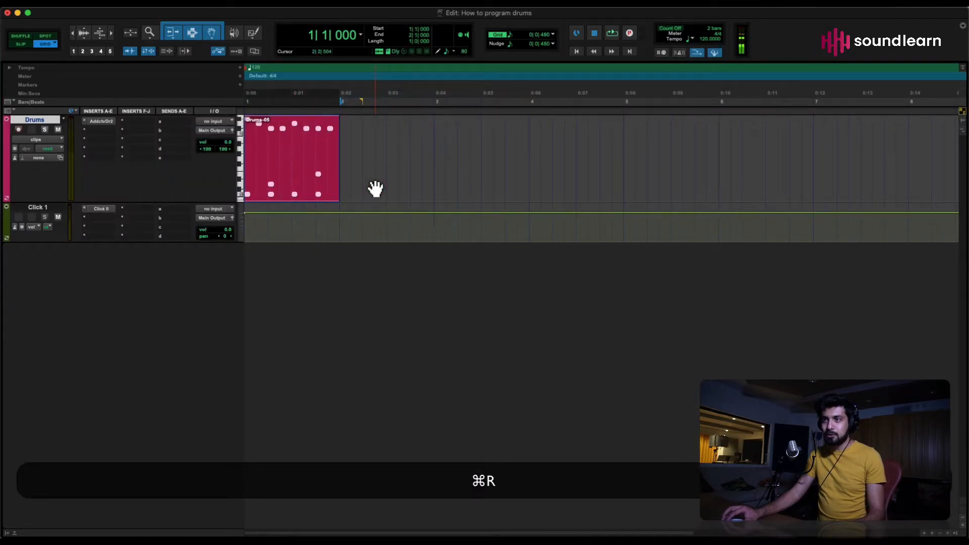
key(super+d)
key(super+d)
key(super+d)
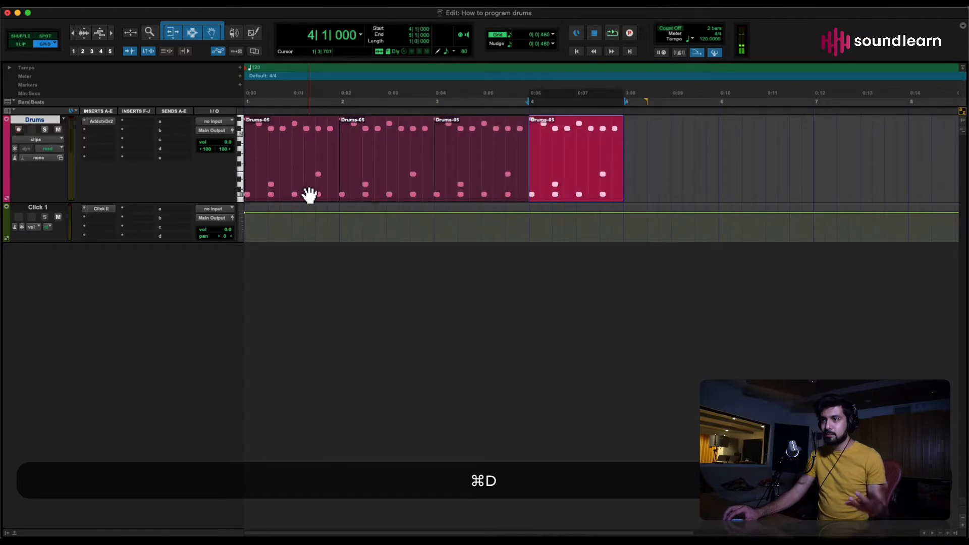
shift+click(303, 191)
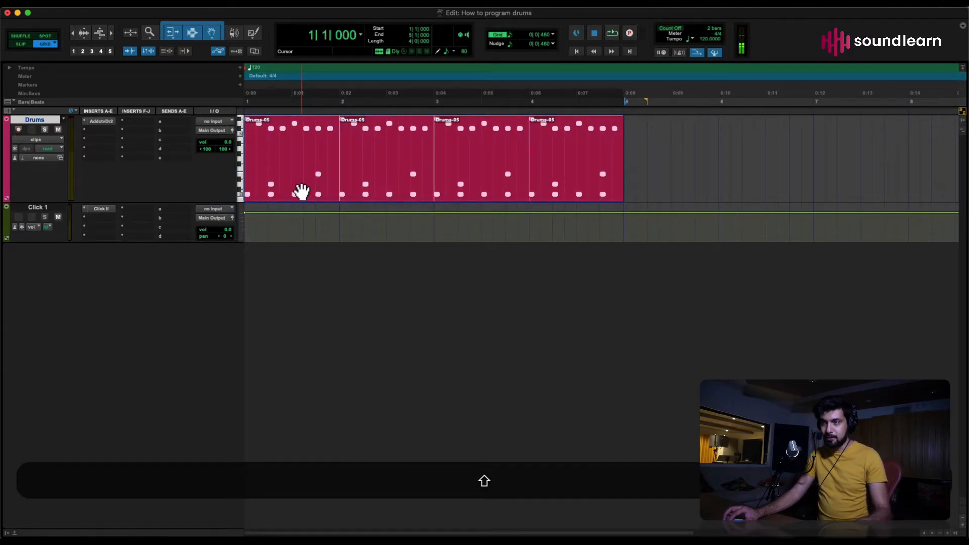
key(alt+shift+3)
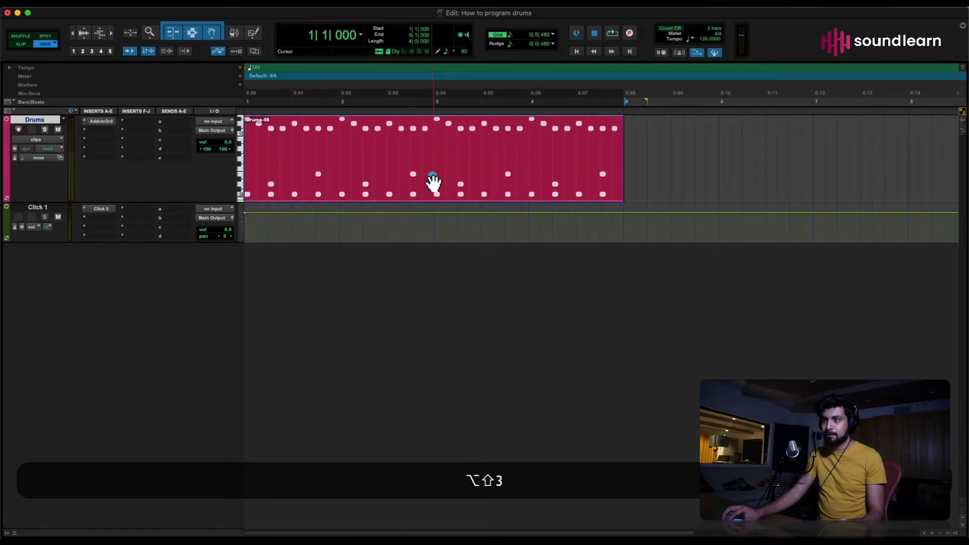
Step: Open the consolidated Drums clip in the MIDI editor and lower the velocity of the C1 note at 1|2
double_click(432, 177)
key(r)
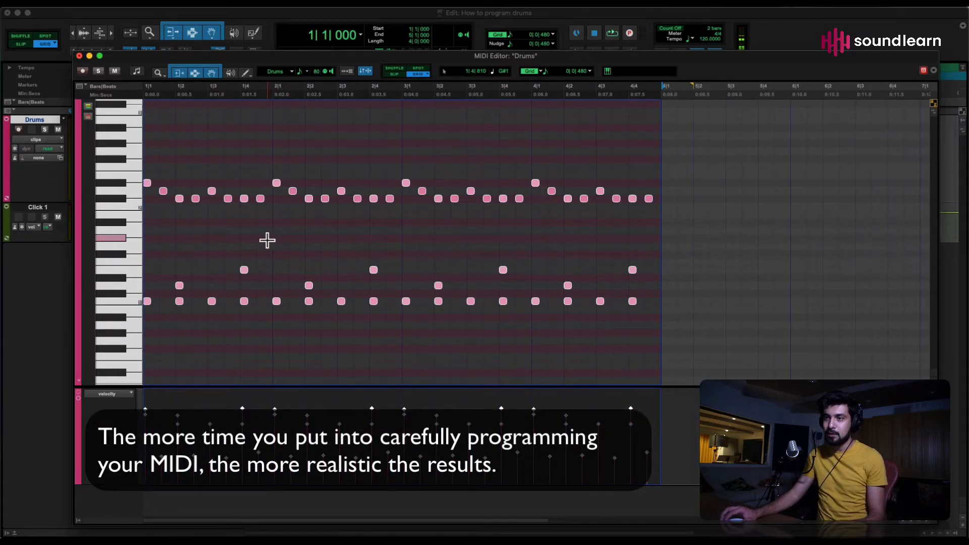
click(220, 345)
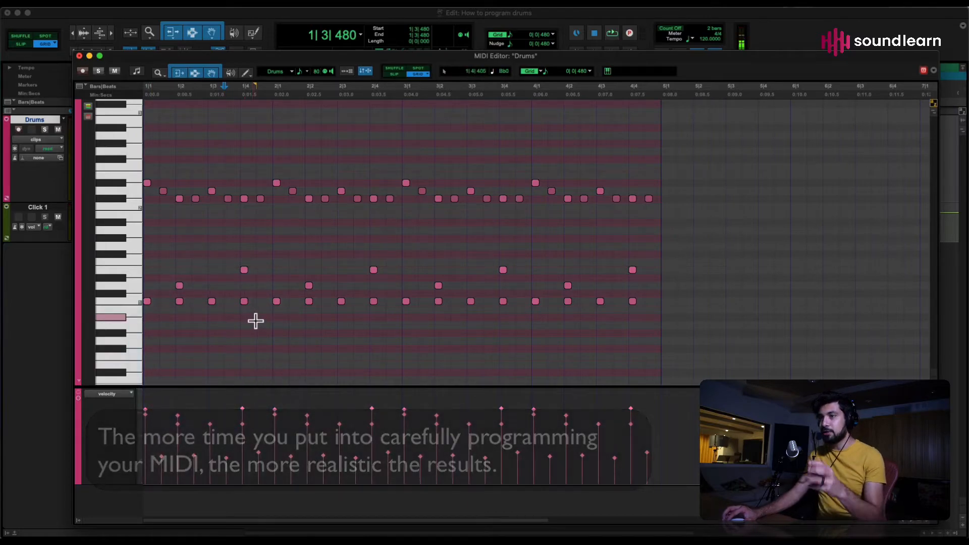
super+click(178, 302)
drag(180, 326, 178, 313)
key(super+z)
click(185, 308)
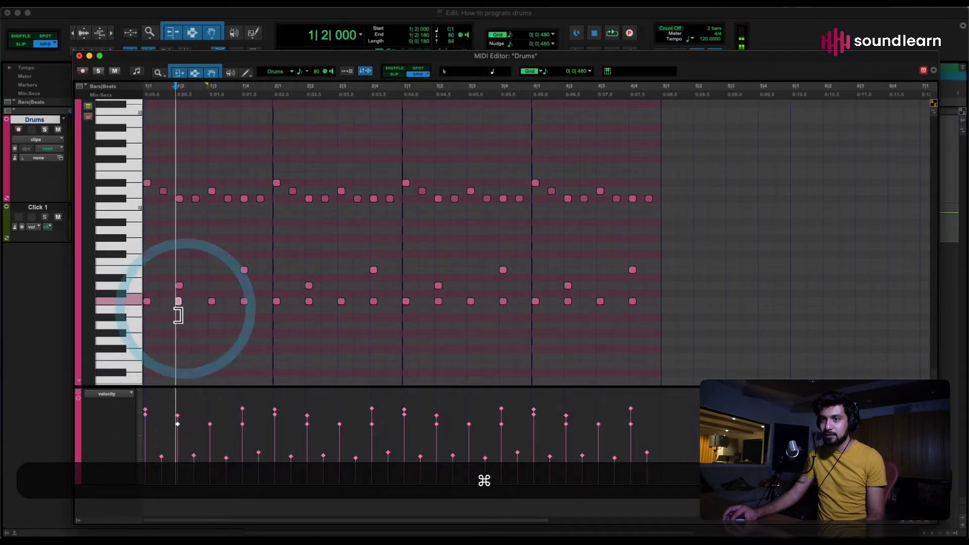
click(179, 307)
key(super+z)
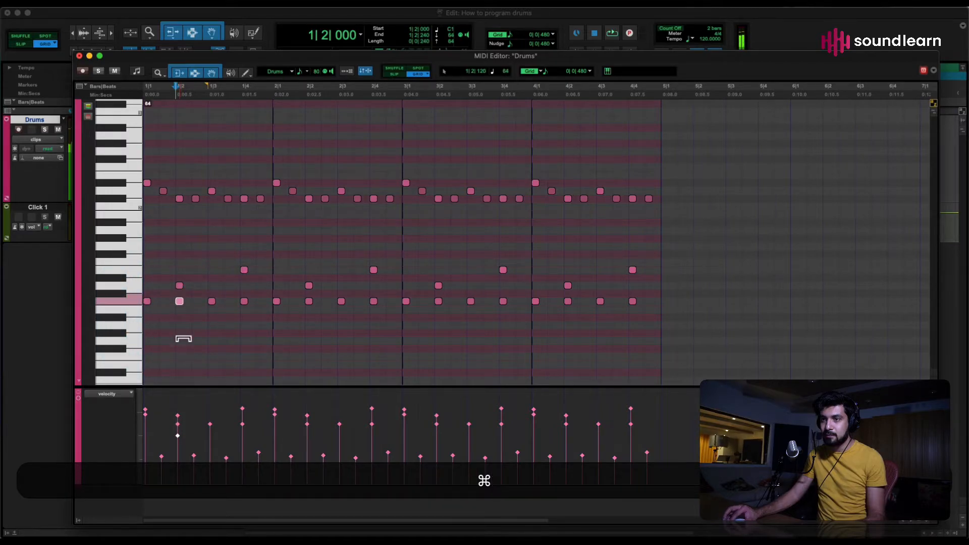
drag(184, 337, 188, 329)
Step: Lower the velocities of the remaining C1 notes on beats 2 and 4 by varying amounts, with the one at 4|2 at 72
mouse_move(245, 302)
mouse_down()
mouse_move(251, 326)
mouse_move(242, 320)
mouse_up()
drag(309, 301, 310, 314)
drag(373, 301, 379, 317)
drag(438, 302, 445, 309)
drag(503, 301, 506, 315)
drag(568, 301, 567, 320)
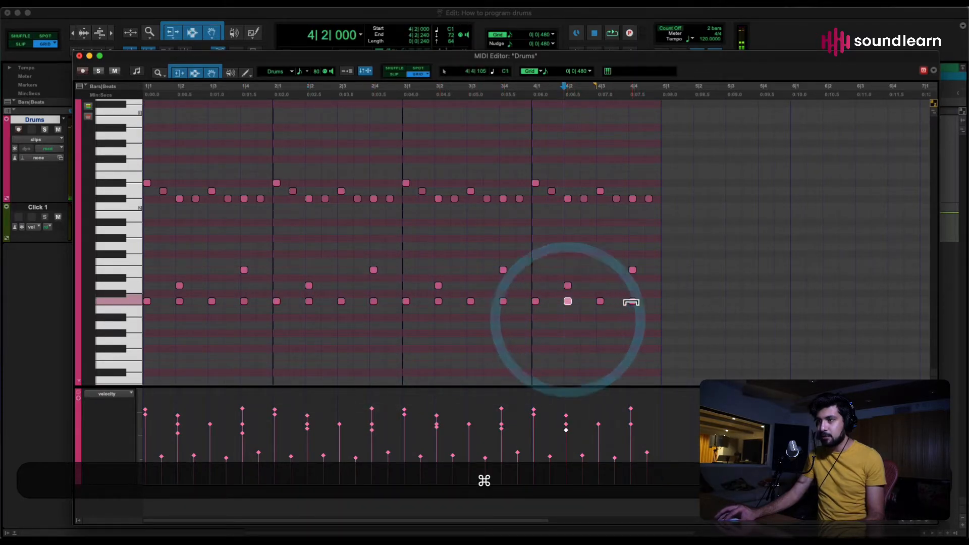
drag(633, 301, 632, 310)
Step: Slightly raise hi-hat velocities in bars 1 and 2 at 1|2|480, 1|4, 1|3|480 and 2|1|480, and set 2|3|480 to 43
drag(161, 467, 653, 448)
click(262, 327)
super+click(197, 197)
super+click(245, 199)
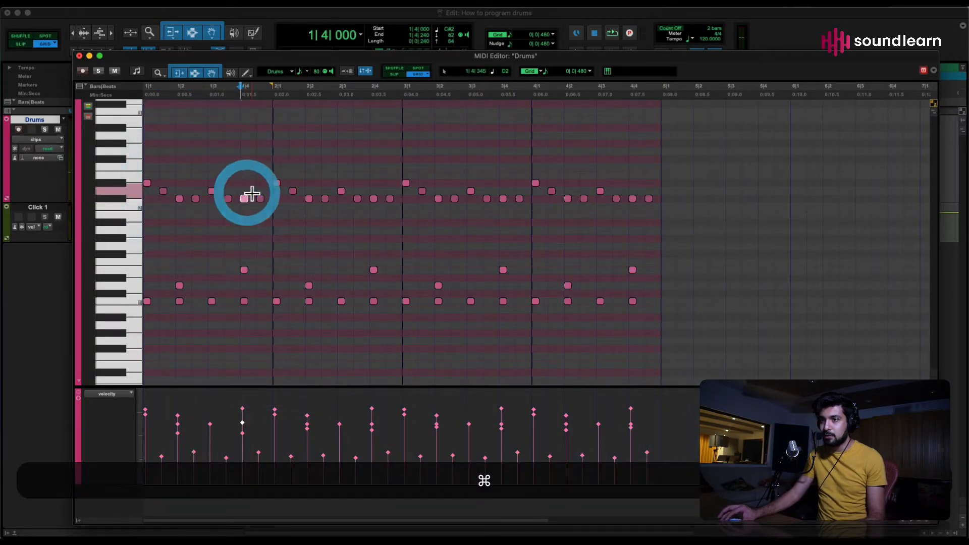
click(227, 457)
click(292, 457)
click(356, 454)
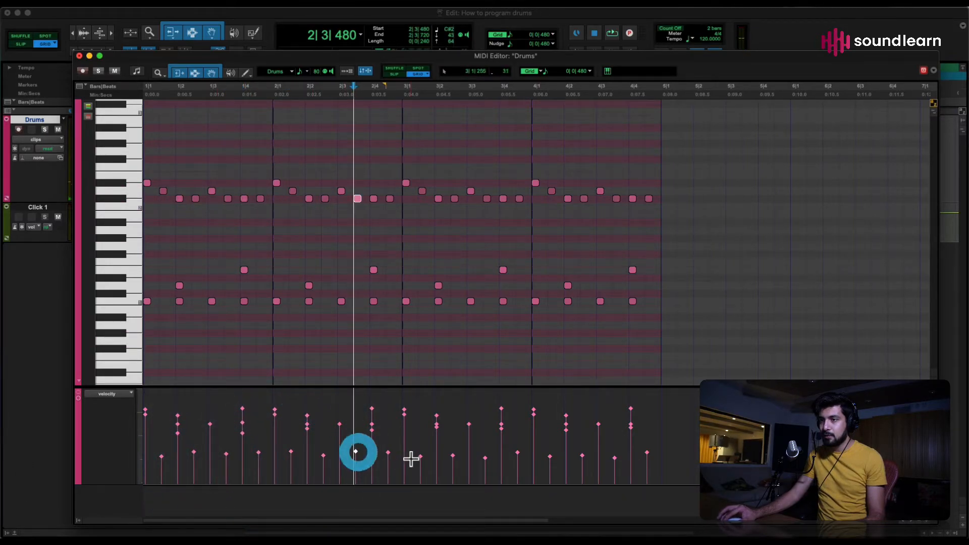
Step: Raise offbeat hi-hat velocities in bars 3 and 4, to 41 at 3|1|480, 48 at 4|1|480 and 4|4|480, plus 3|3|480 and 4|3|480
click(421, 455)
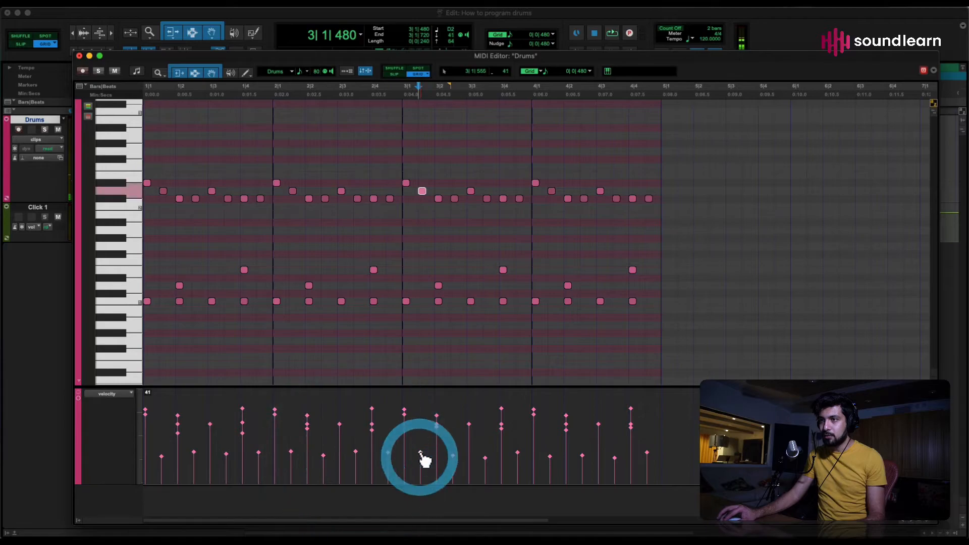
click(487, 452)
click(549, 455)
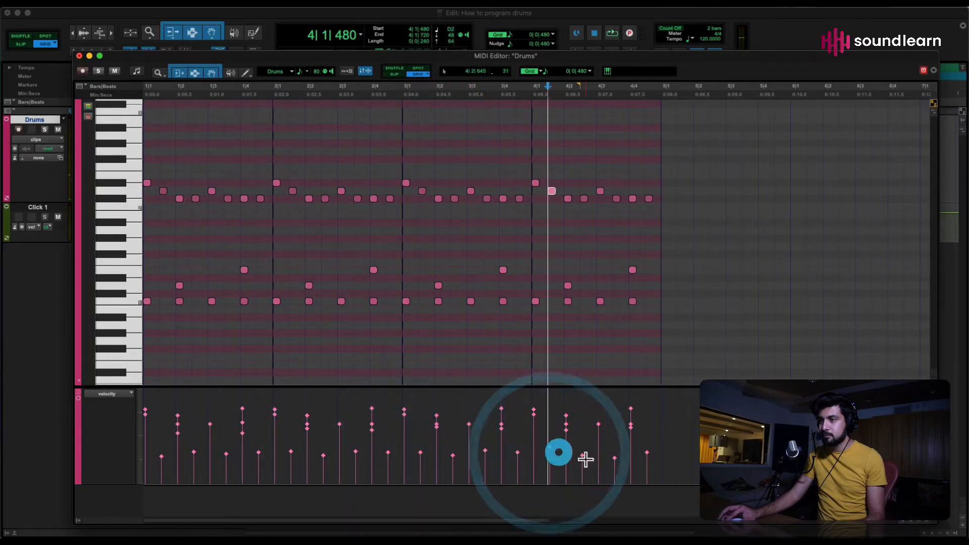
click(615, 448)
click(647, 447)
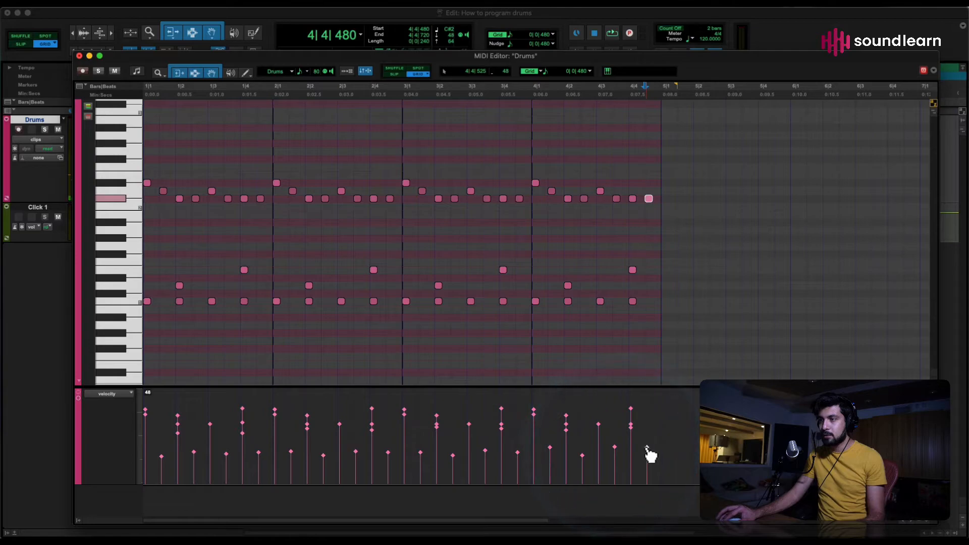
Step: Play the four-bar pattern from the beginning in the MIDI editor
click(662, 253)
key(Return)
key(space)
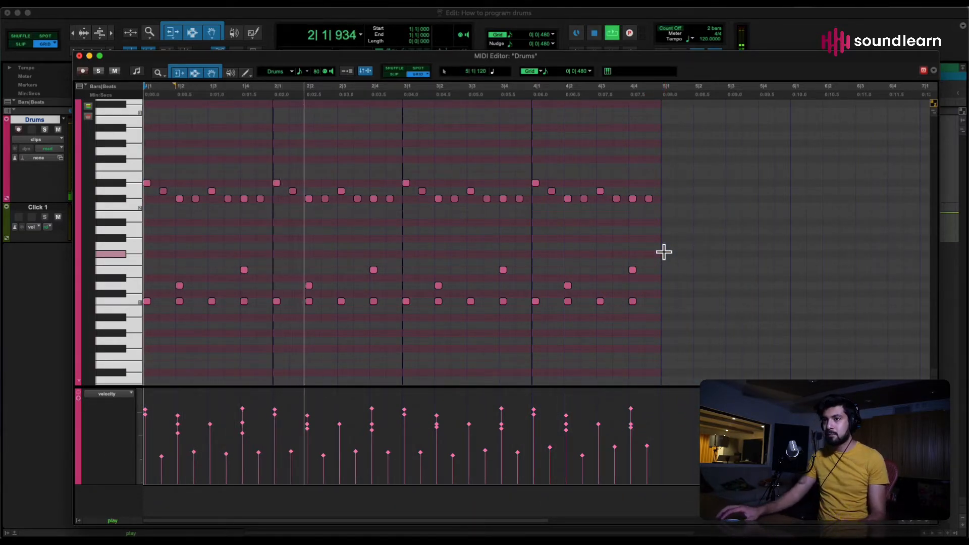
Step: Stop playback and slightly lower the velocities of the four E1 notes on beat 4 and the four D1 notes on beat 2
click(671, 269)
key(space)
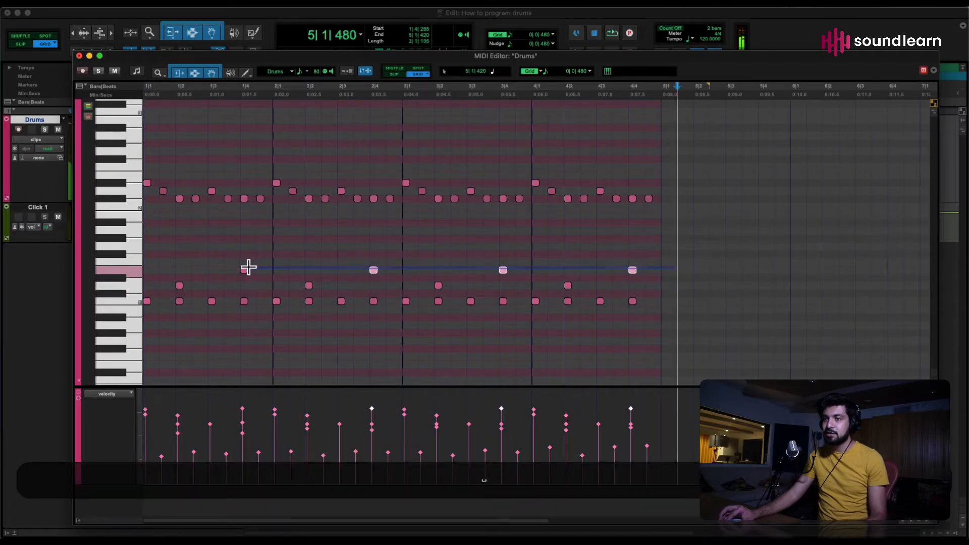
super+click(244, 269)
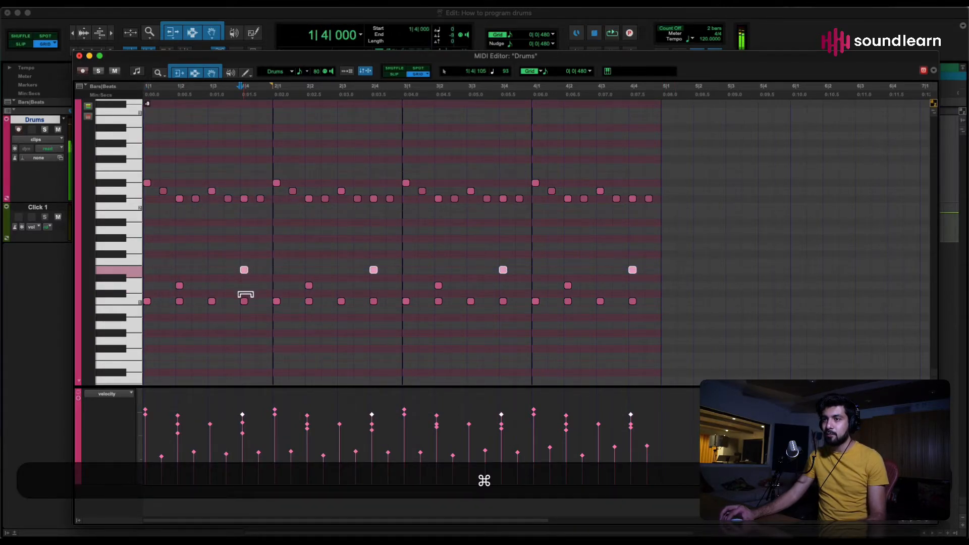
drag(164, 285, 578, 286)
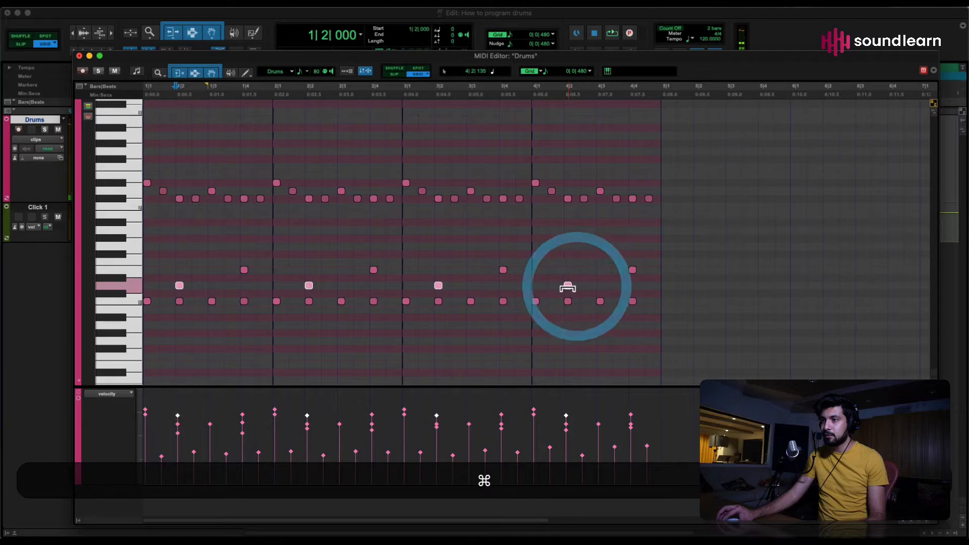
click(568, 296)
Step: Play back the pattern with the softened E1 and D1 notes from the start, twice
key(super+Return)
key(space)
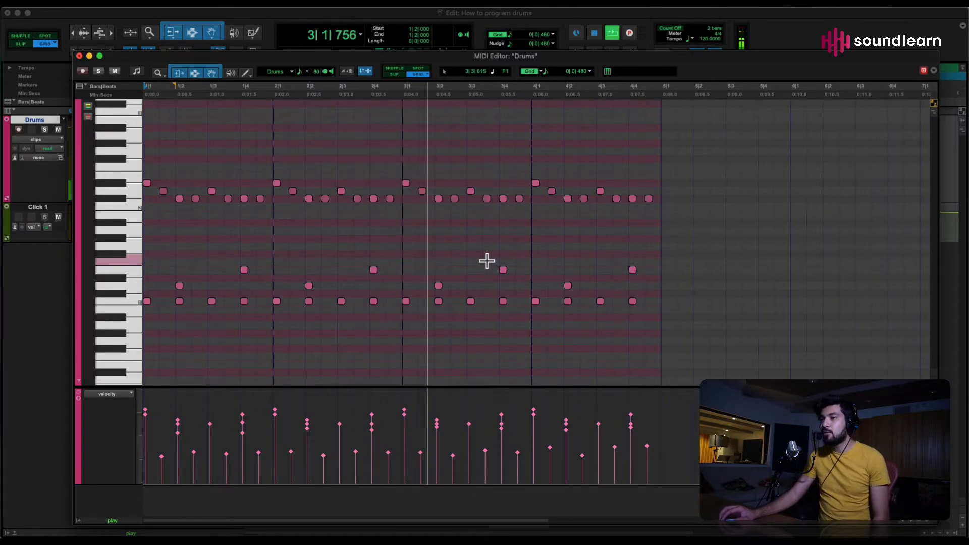
key(space)
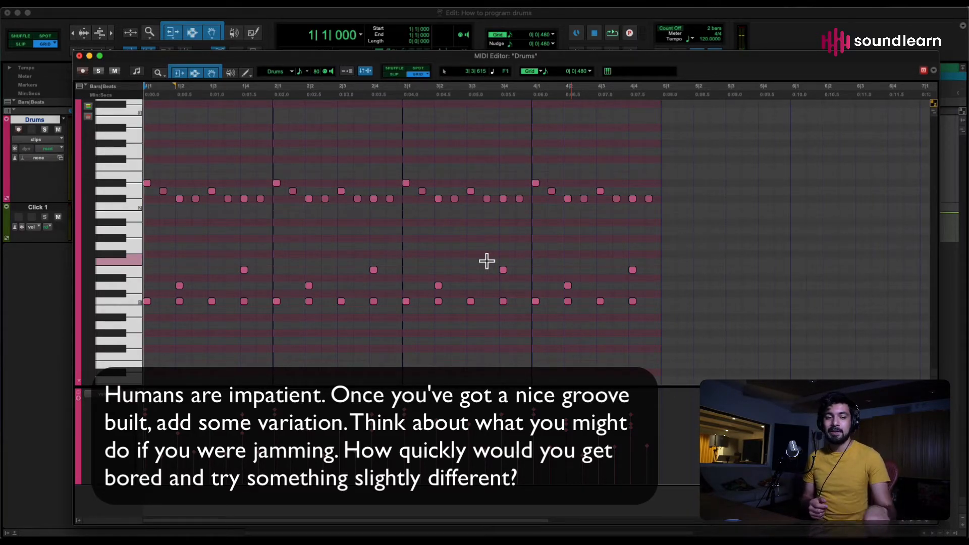
key(space)
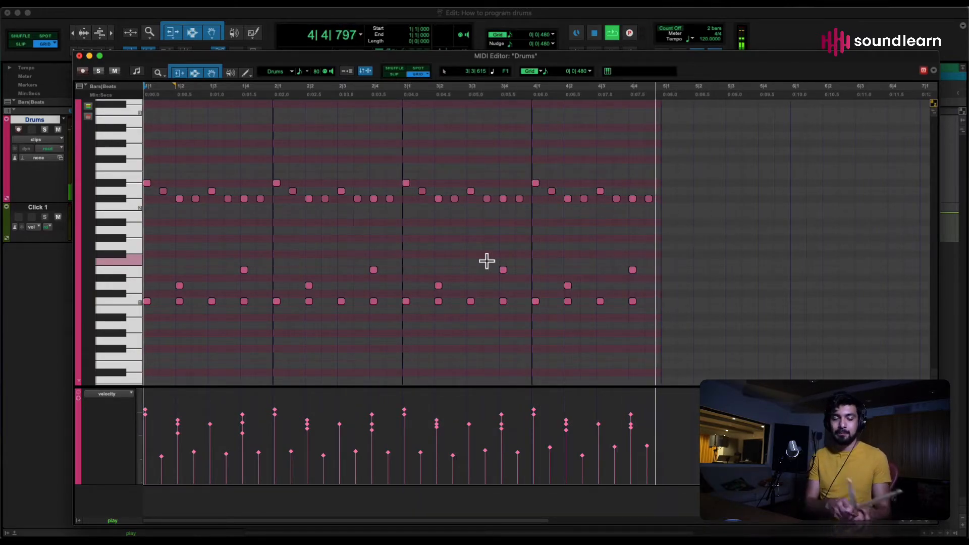
key(space)
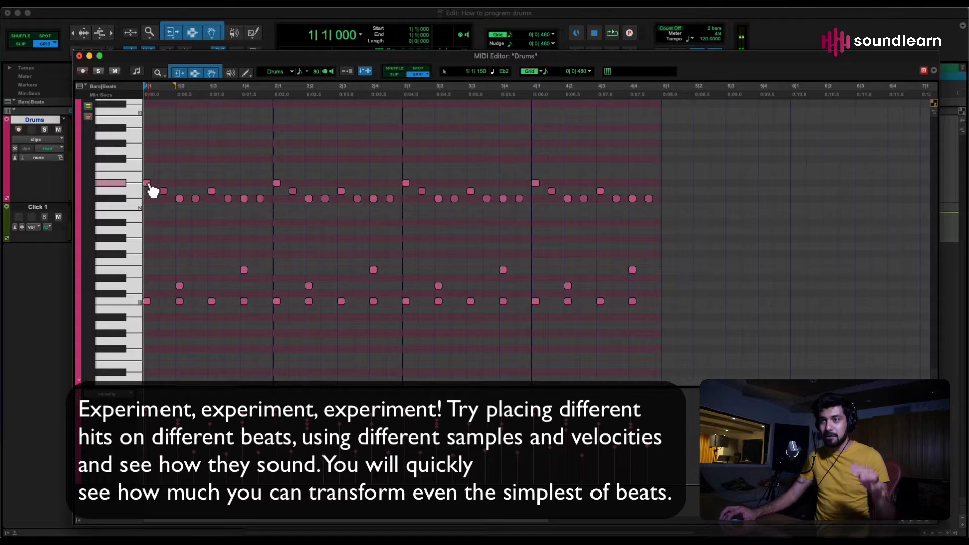
Step: Move the first Eb2 note up to F#2 and raise its velocity to 104
drag(150, 185, 142, 162)
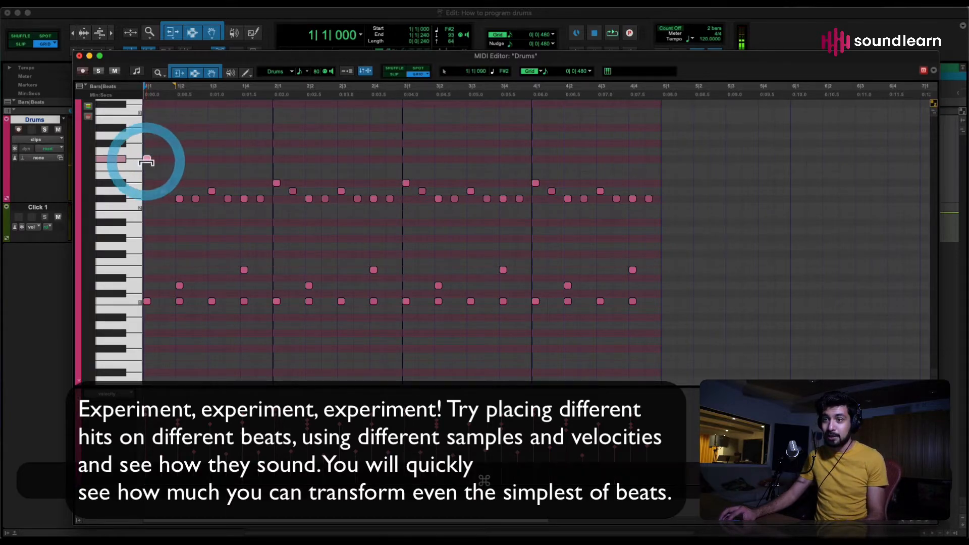
click(152, 137)
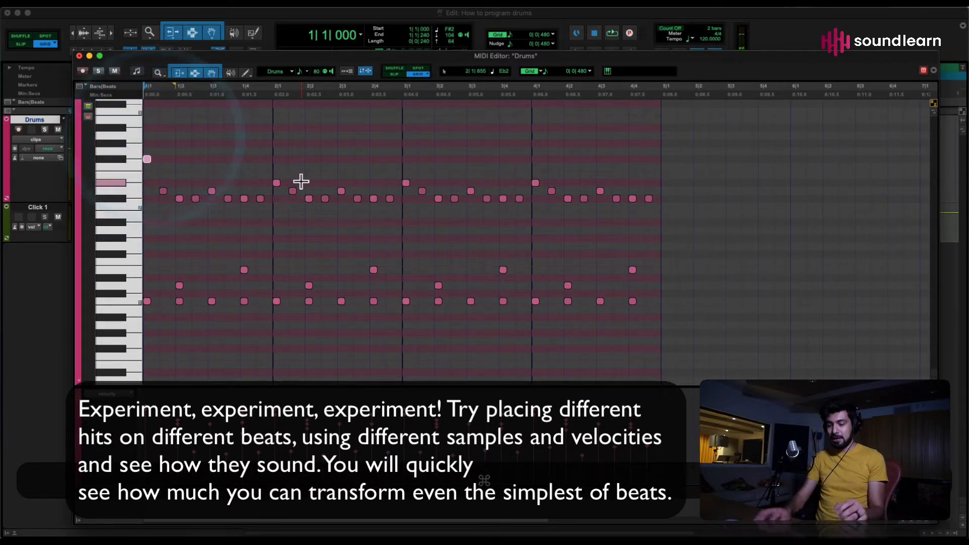
Step: Play the pattern from the start, then copy the E1 note on beat 4 of bar 2 to 2|3|480
key(space)
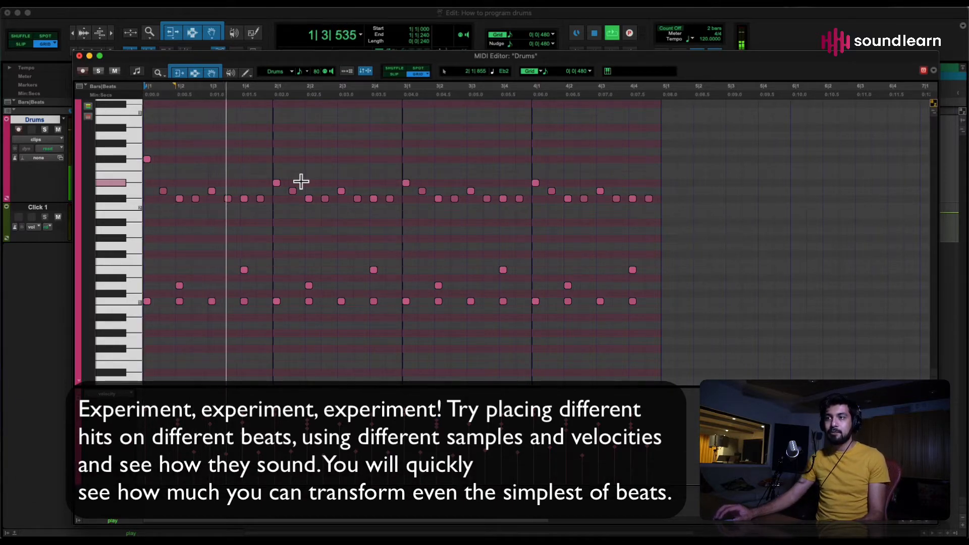
key(space)
drag(378, 279, 363, 279)
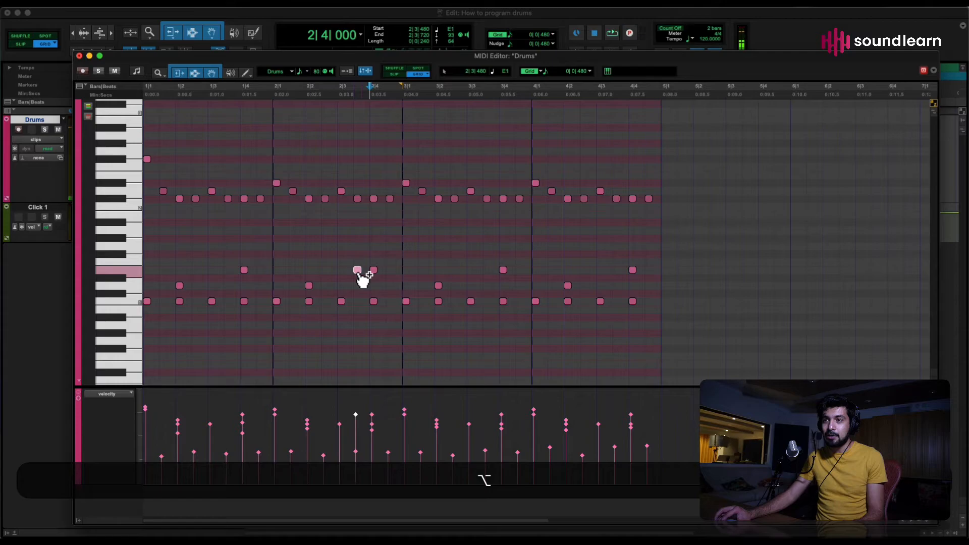
click(328, 259)
Step: Play the pattern from the beginning to hear the doubled E1 hits in bar 2
key(space)
key(space)
key(Return)
key(space)
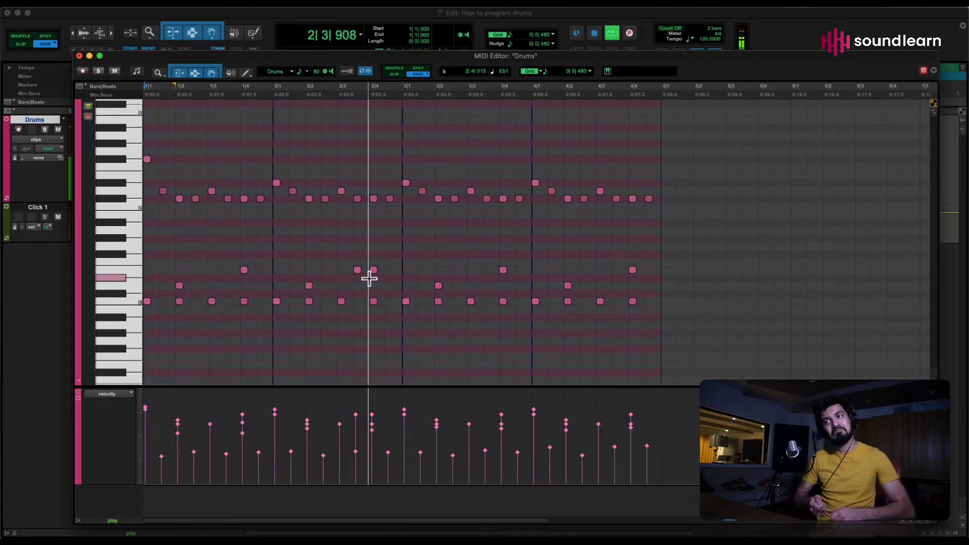
key(space)
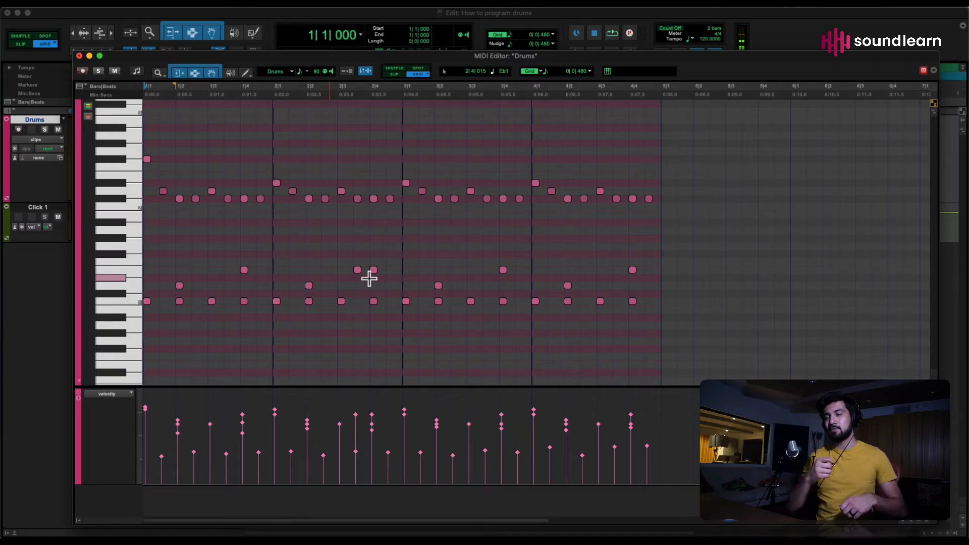
Step: Raise the velocities of the hi-hat notes at 2|3|480 and 2|4|000, and move the one on beat 4 up to D2
drag(352, 206, 366, 151)
click(380, 232)
click(371, 217)
mouse_move(373, 200)
mouse_down()
mouse_move(373, 166)
mouse_move(374, 201)
mouse_move(373, 193)
mouse_up()
click(349, 178)
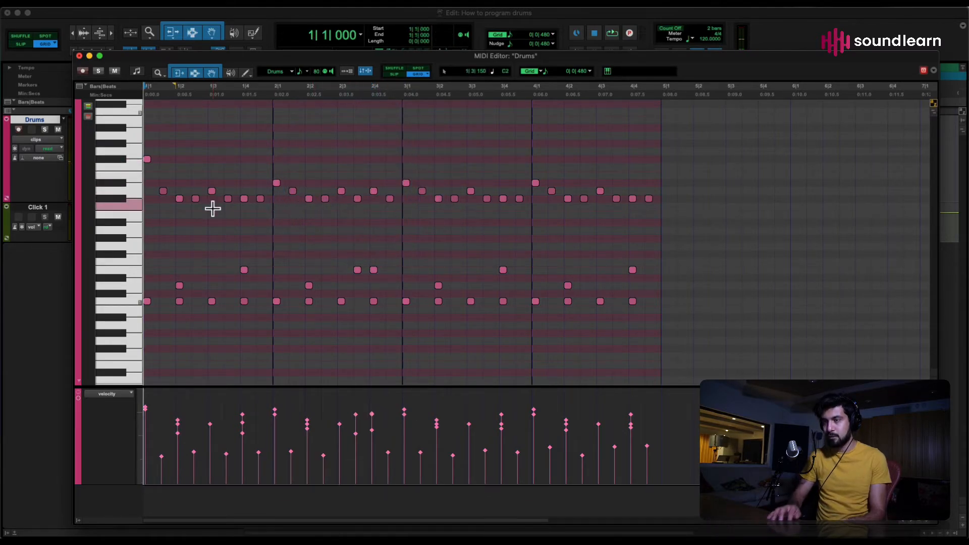
Step: Play the pattern twice from the start to check the accented hi-hats at the end of bar 2
key(space)
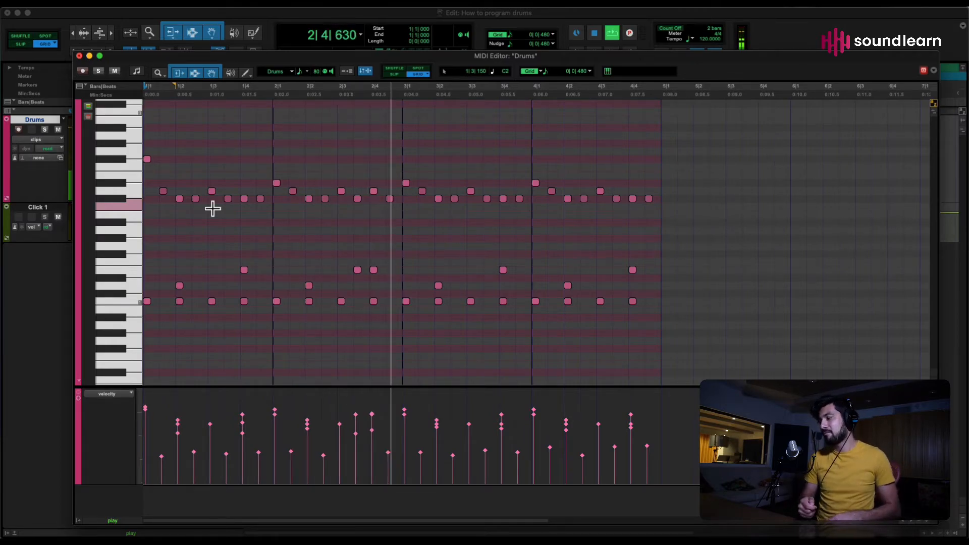
key(space)
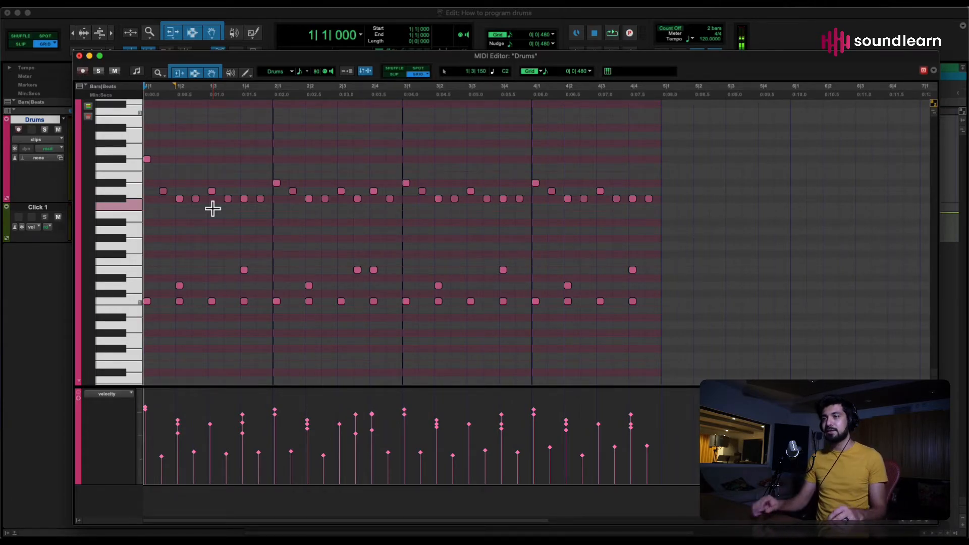
key(Return)
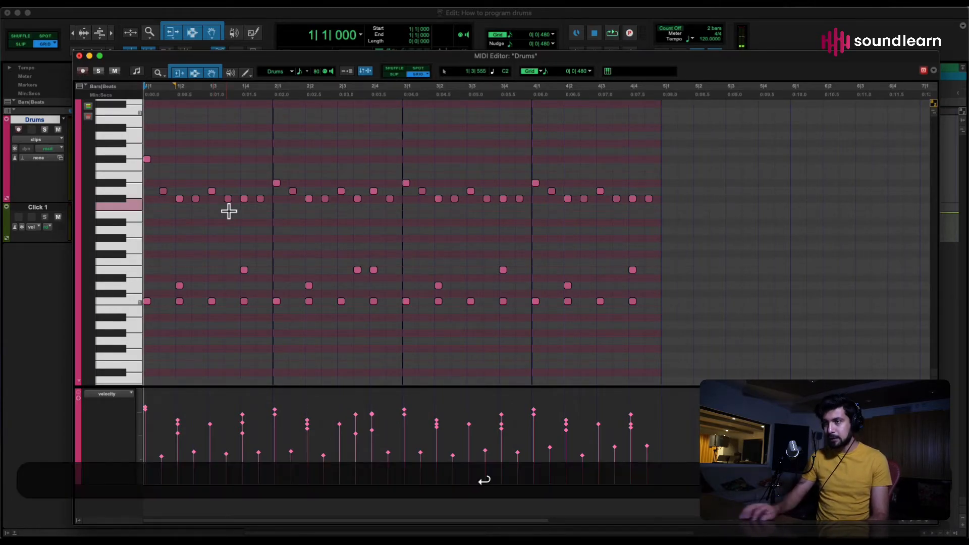
key(space)
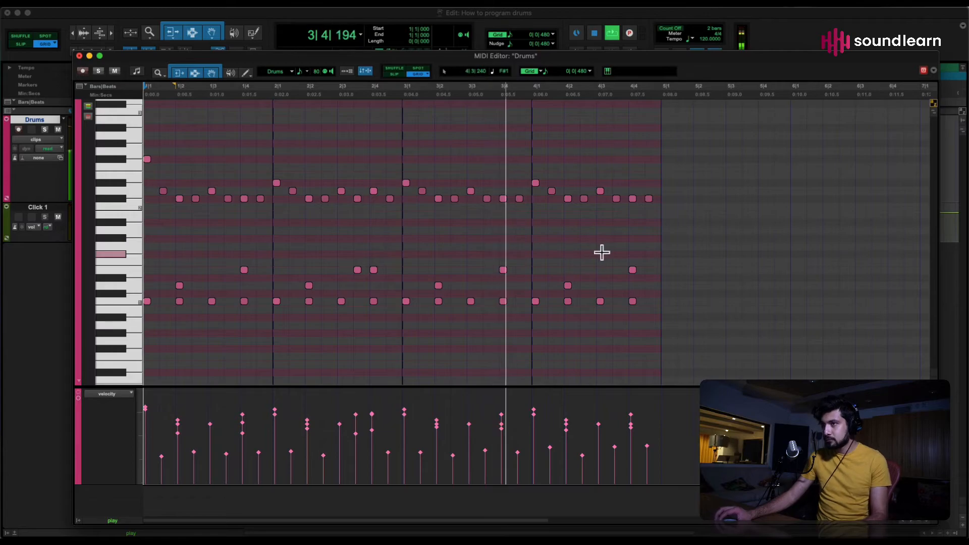
key(space)
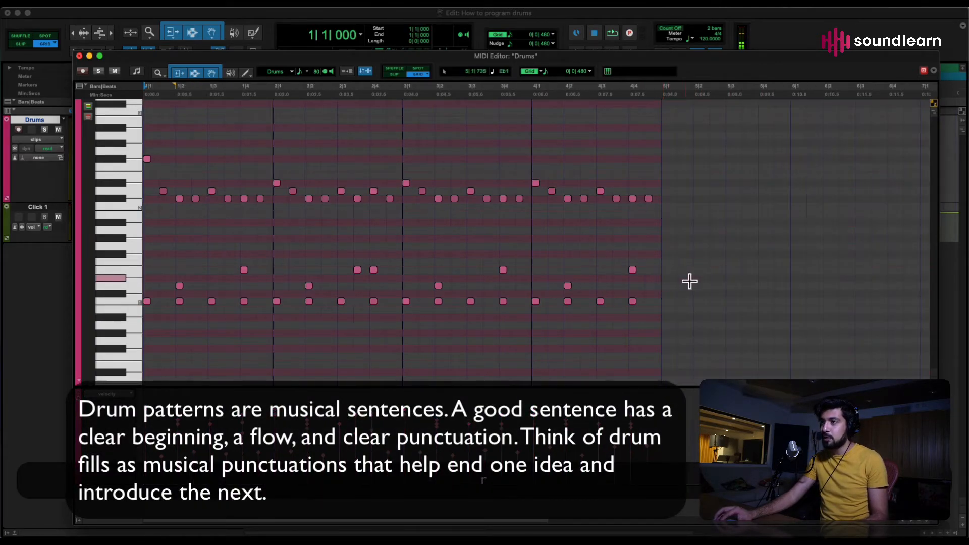
Step: Add a D1 note at 4|4|480 at the end of bar 4 and play it back from 4|2|000
click(640, 264)
key(t)
ctrl+click(543, 283)
click(419, 258)
click(374, 256)
key(space)
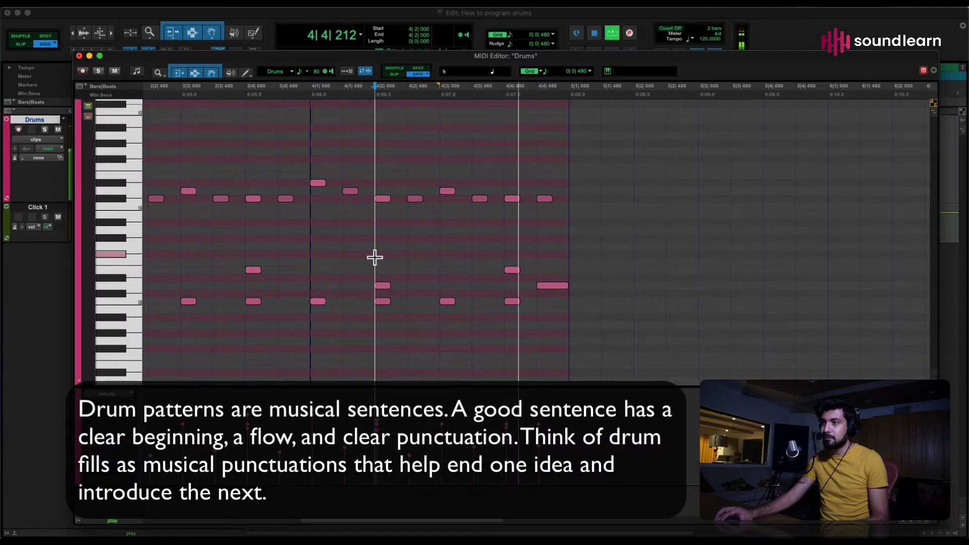
key(space)
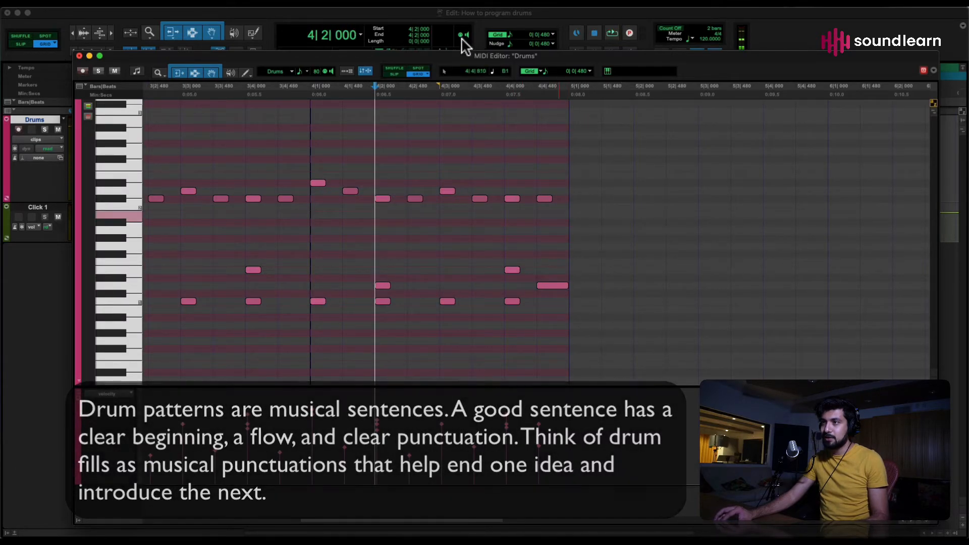
Step: Using a 1/16 note grid, shorten the last D1 note to a sixteenth and add a sixteenth-long E1 note after it
click(586, 71)
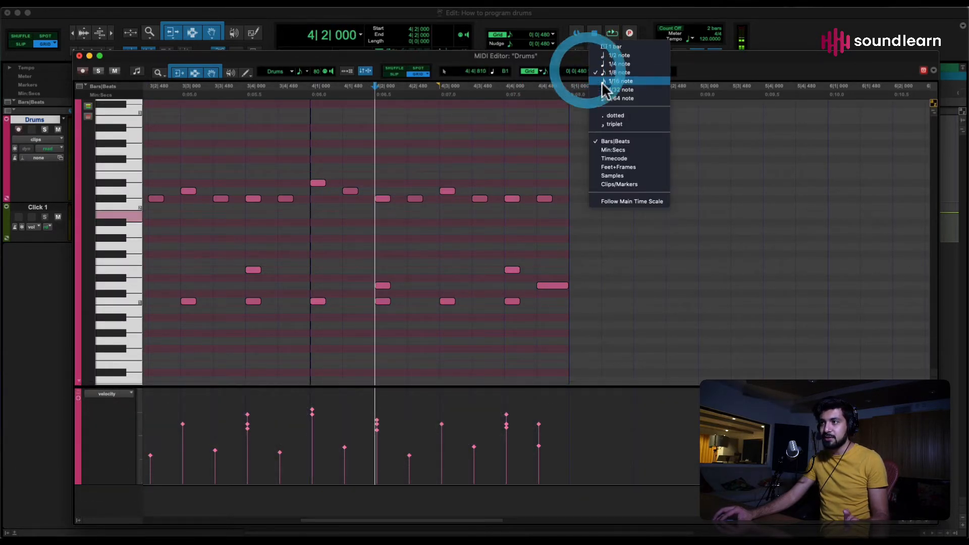
click(606, 82)
mouse_move(569, 289)
mouse_down()
mouse_move(545, 288)
mouse_move(560, 271)
mouse_up()
drag(560, 270, 566, 227)
drag(545, 285, 556, 256)
Step: Play back the closing fill from the start of bar 4
click(371, 244)
click(303, 227)
key(space)
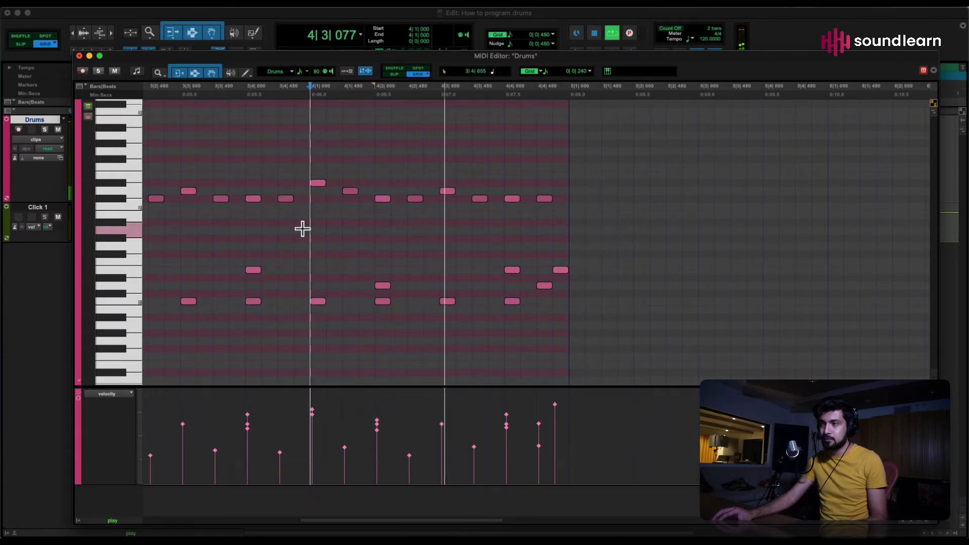
key(space)
Step: Close the MIDI editor, consolidate the four-bar Drums clip and play it back
key(super+w)
click(402, 173)
click(288, 173)
shift+click(541, 184)
key(shift+r)
key(alt+shift+3)
key(alt+super+f)
key(space)
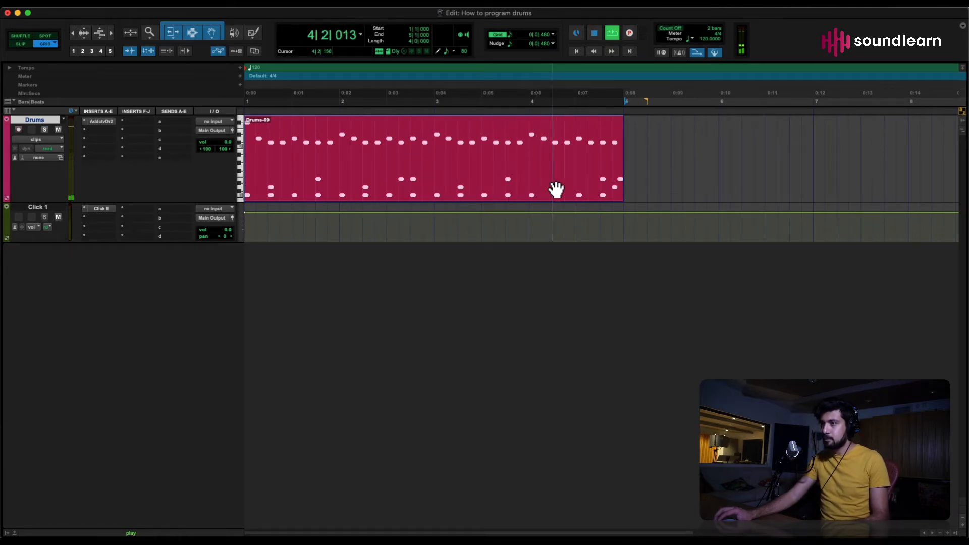
Step: Reopen the Drums clip in the MIDI editor and stop playback
key(r)
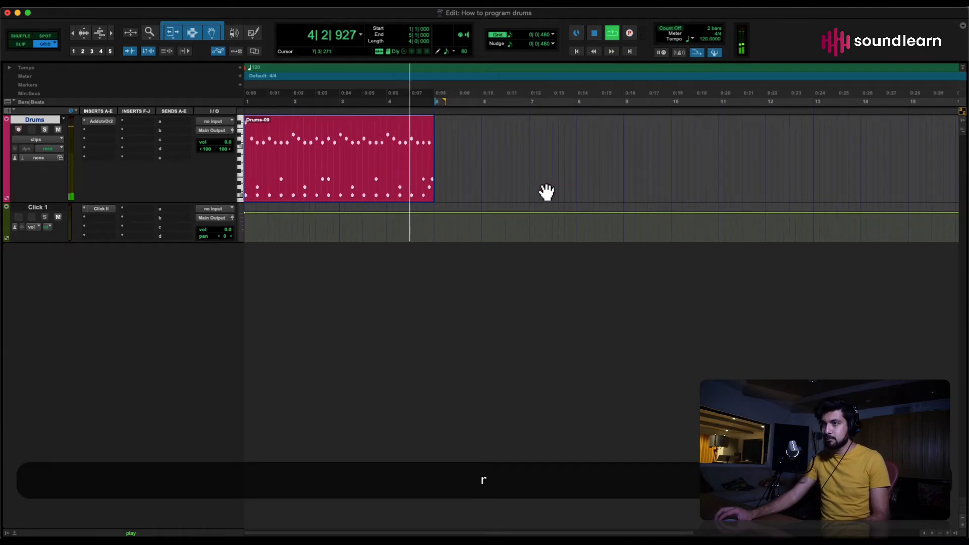
double_click(380, 197)
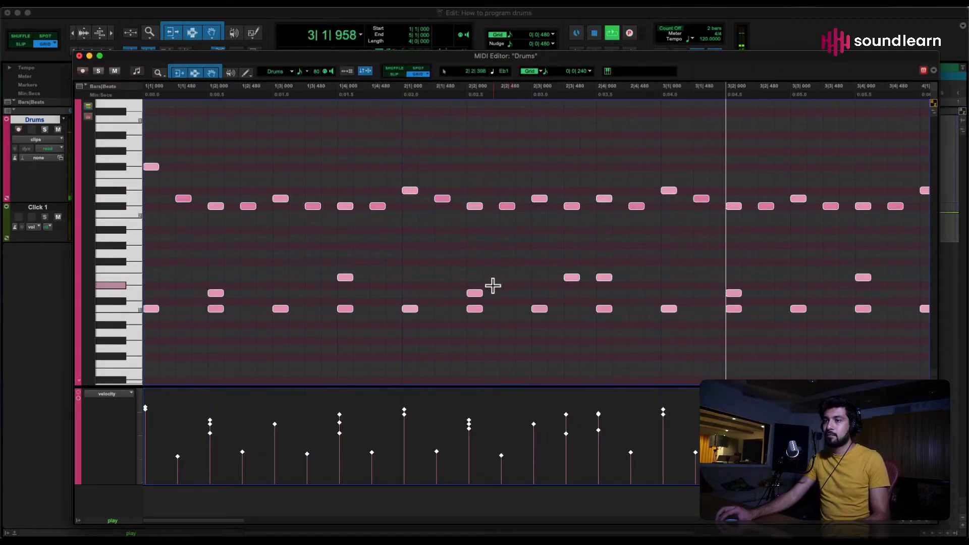
key(space)
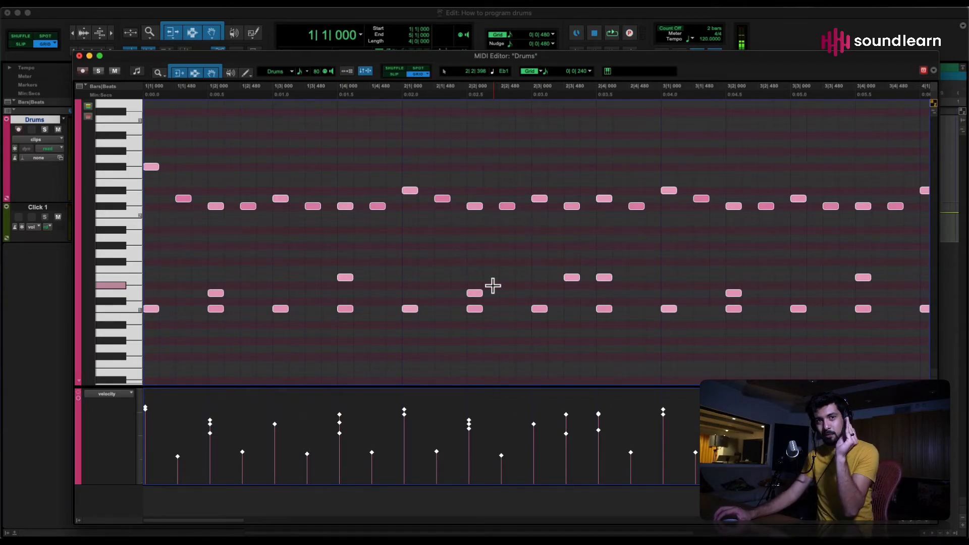
Step: In Slip mode, shift the hi-hat notes across bars 1 and 2 slightly early or late, off the grid
click(292, 253)
key(F2)
drag(184, 204, 506, 209)
click(346, 207)
click(377, 207)
click(410, 190)
click(474, 208)
click(507, 207)
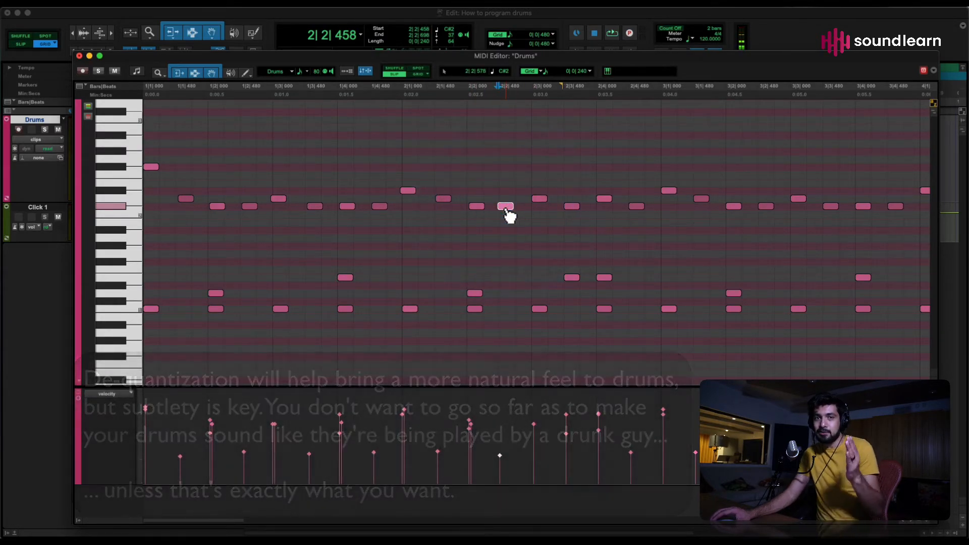
click(539, 201)
drag(541, 200, 607, 200)
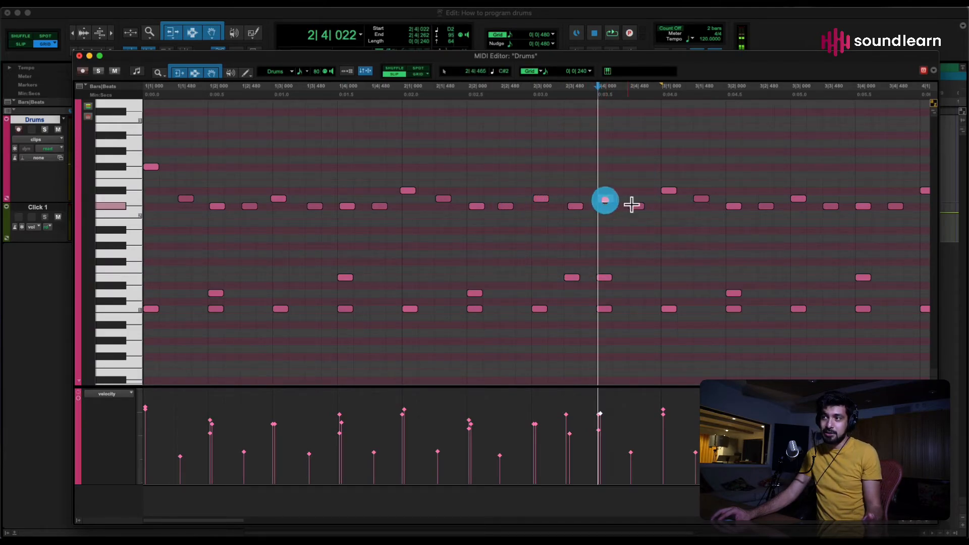
click(637, 206)
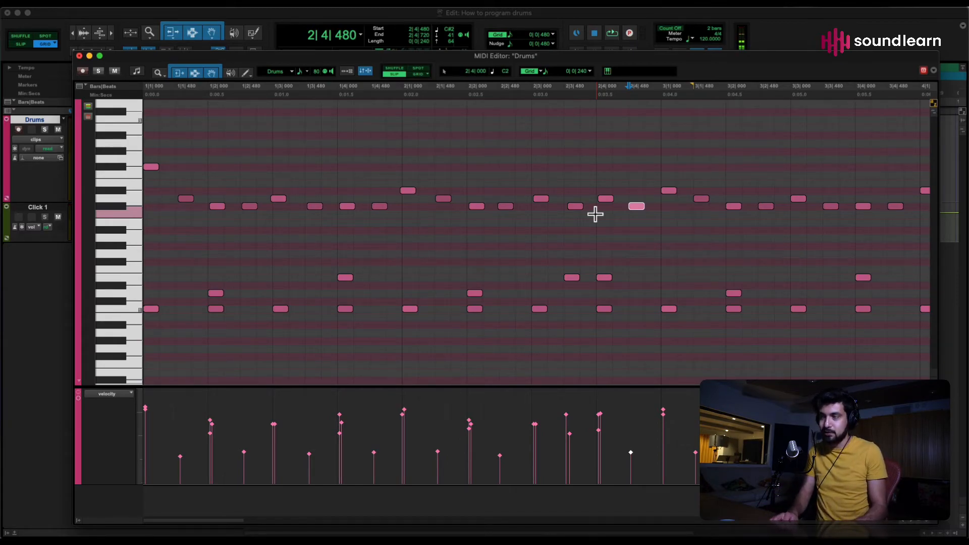
Step: Play the pattern twice from the beginning to judge the off-grid hi-hat timing
key(Return)
key(space)
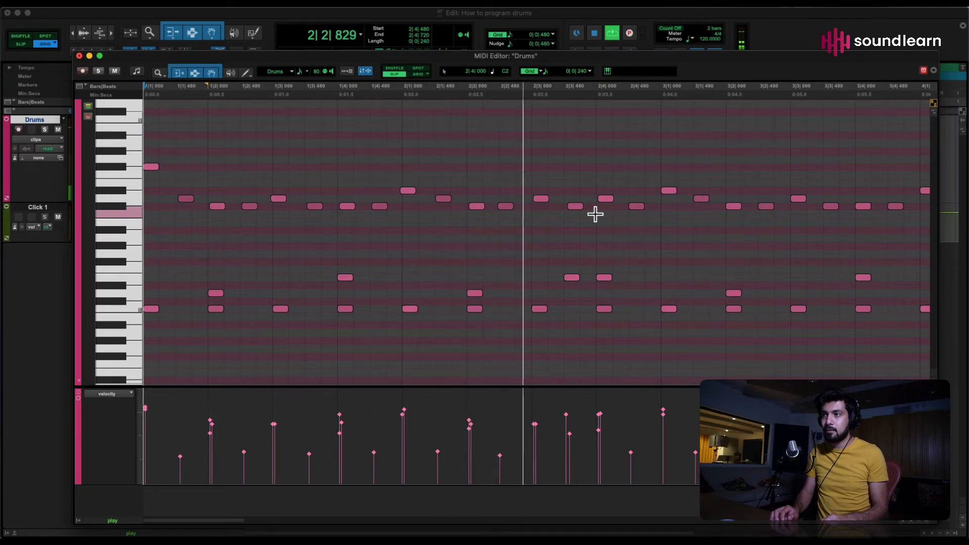
key(space)
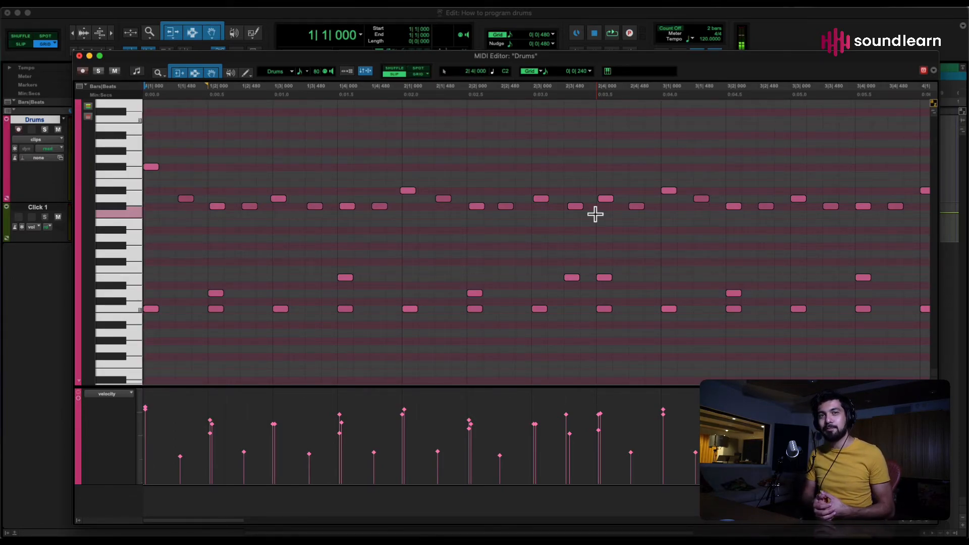
key(space)
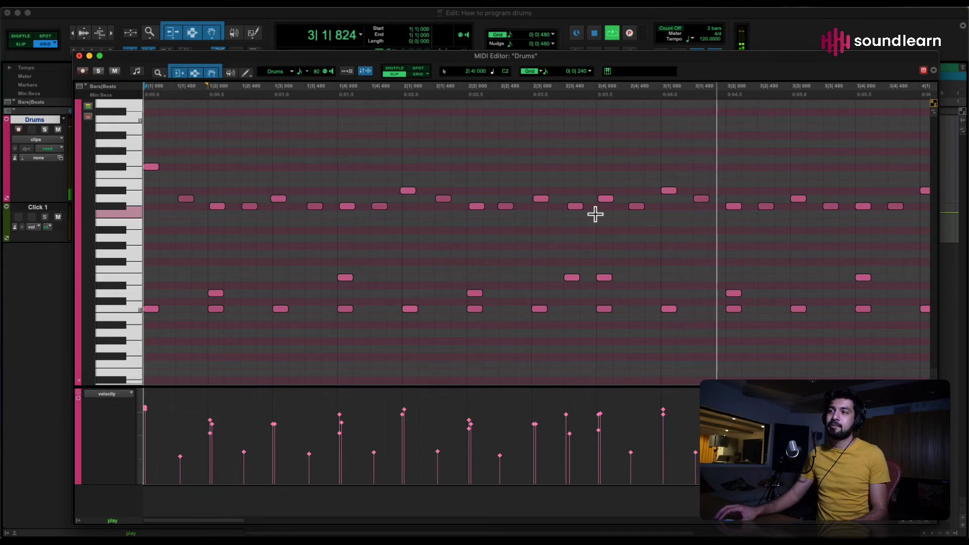
key(space)
Step: In Slip mode, trim the start of the off-beat C#2 note following beat 2 of bar 1 to 1|2|555
drag(223, 197, 151, 167)
click(208, 165)
key(F2)
click(189, 200)
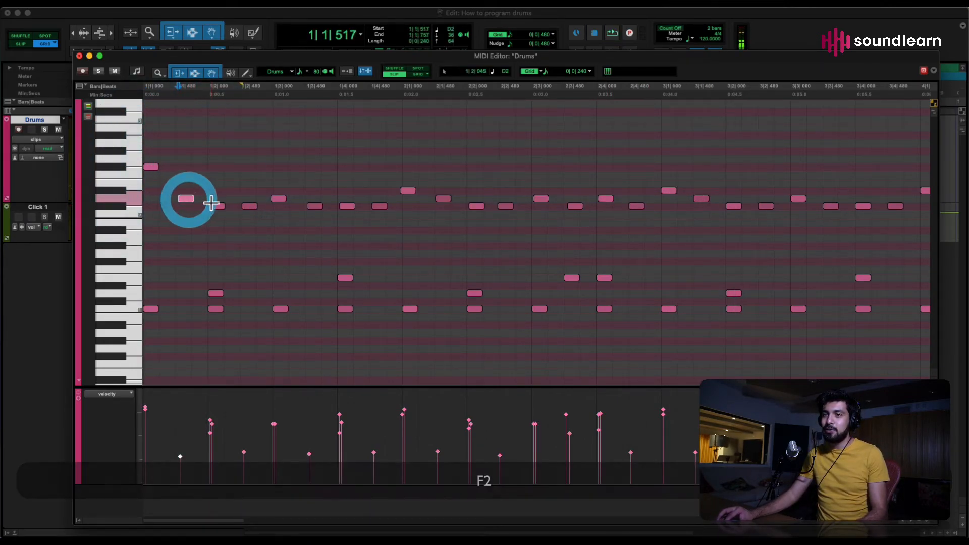
click(217, 206)
click(249, 206)
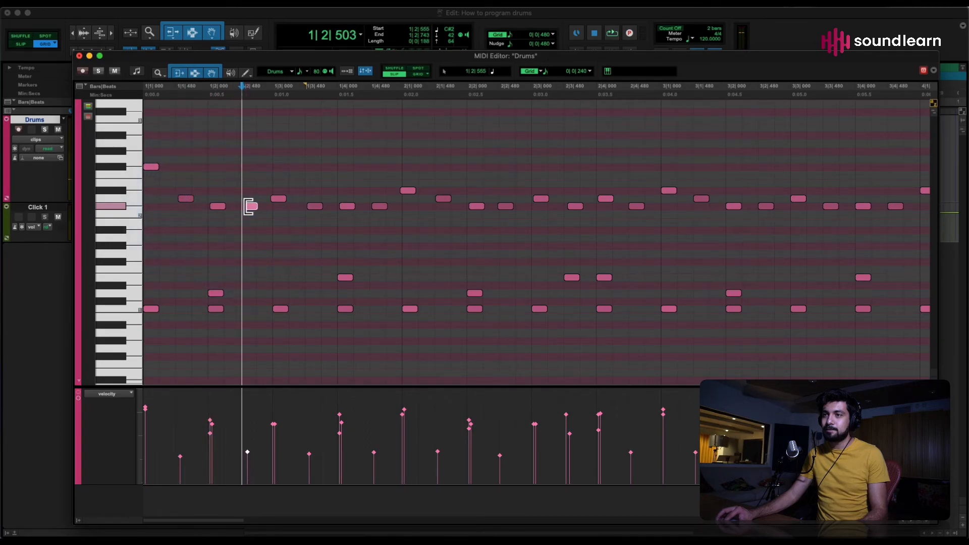
Step: Select the cymbal and hi-hat notes in bars 1 and 2, and open the Quantize operation with the Strength option enabled
drag(654, 227, 237, 174)
click(143, 160)
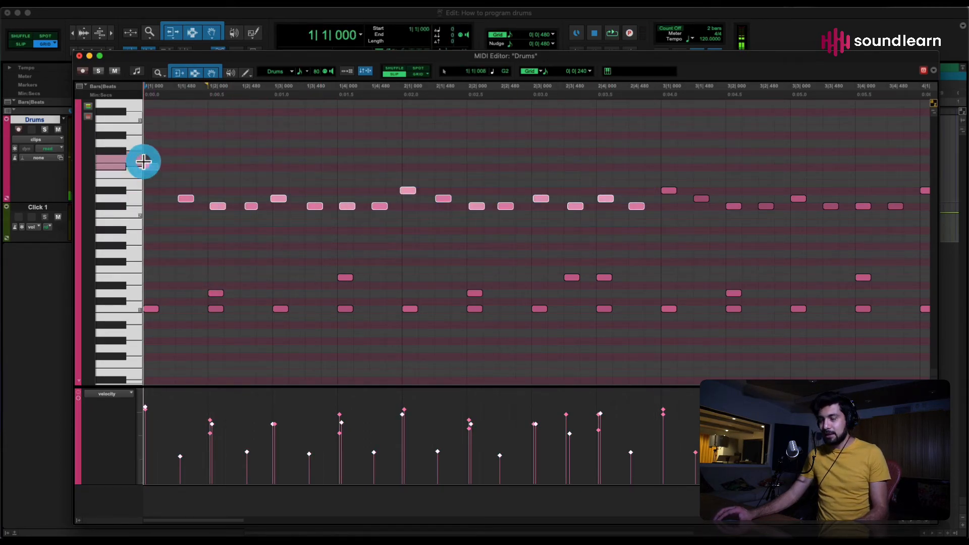
key(alt+0)
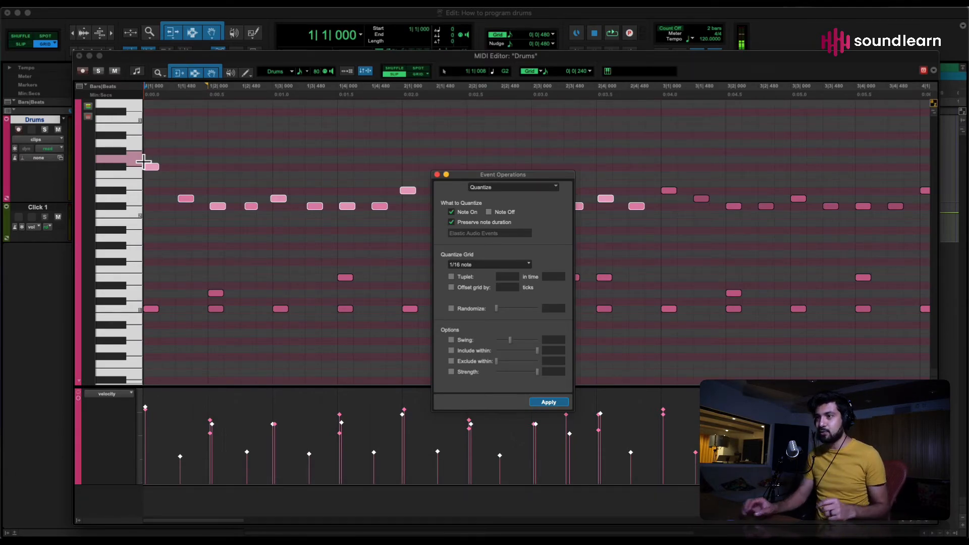
click(473, 373)
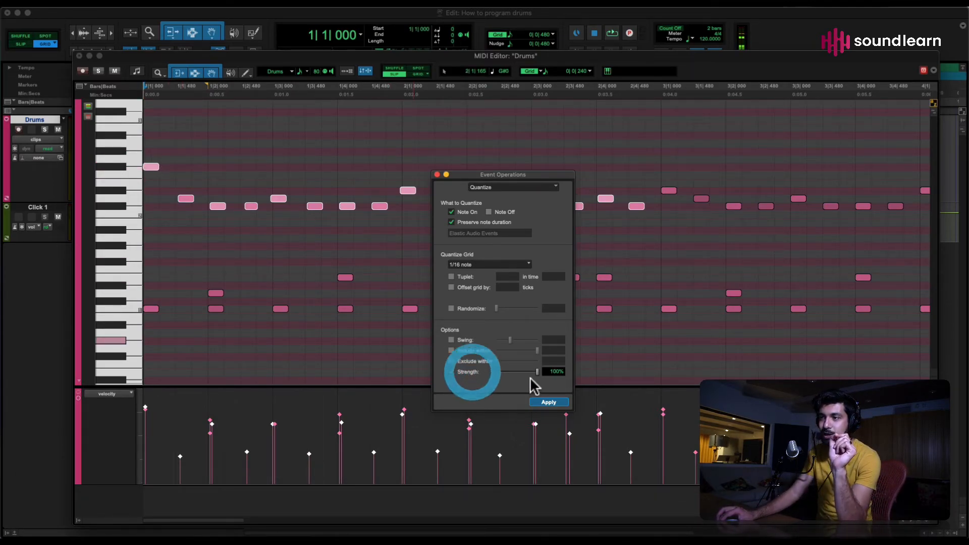
Step: Try quantizing the selected notes to a 1/16 note grid at 100% and at 89% strength
click(549, 402)
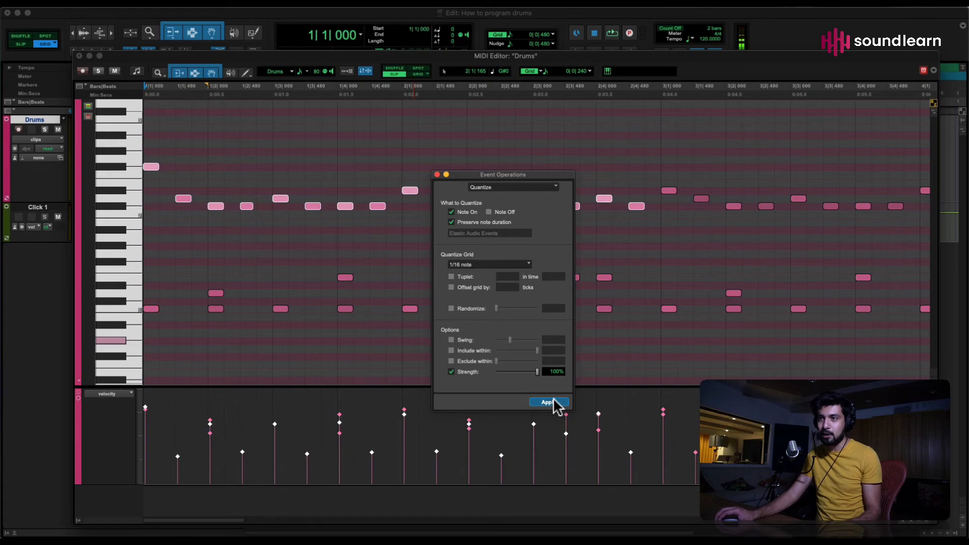
key(super+z)
drag(534, 374, 527, 374)
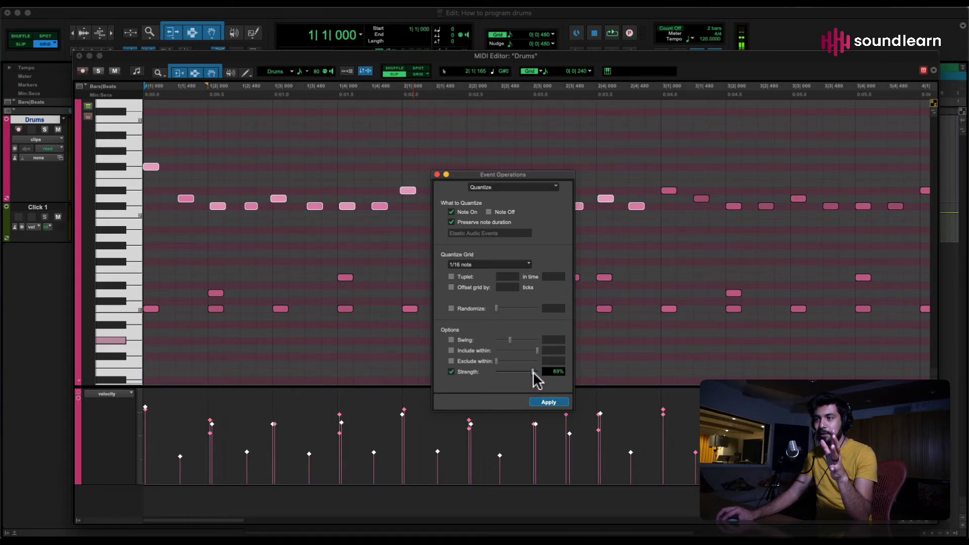
click(560, 402)
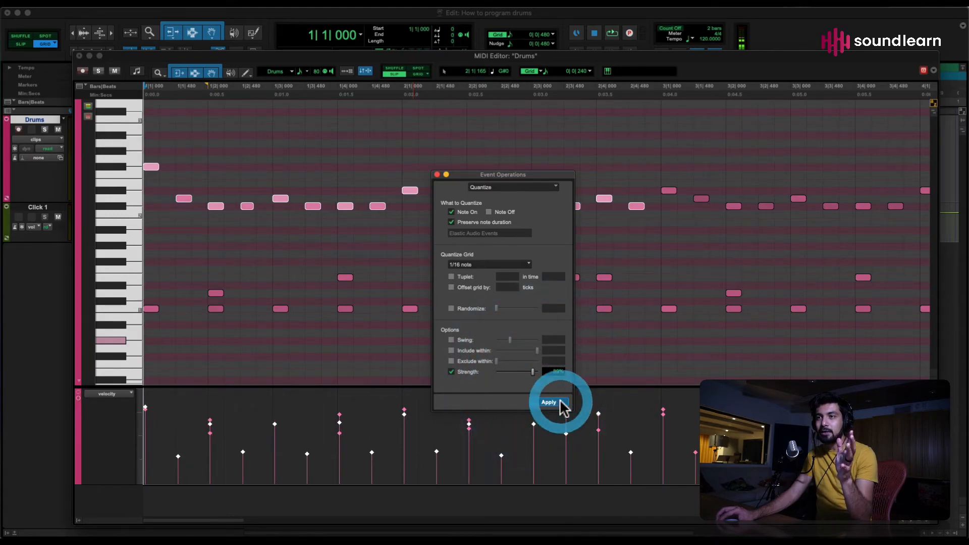
key(super+z)
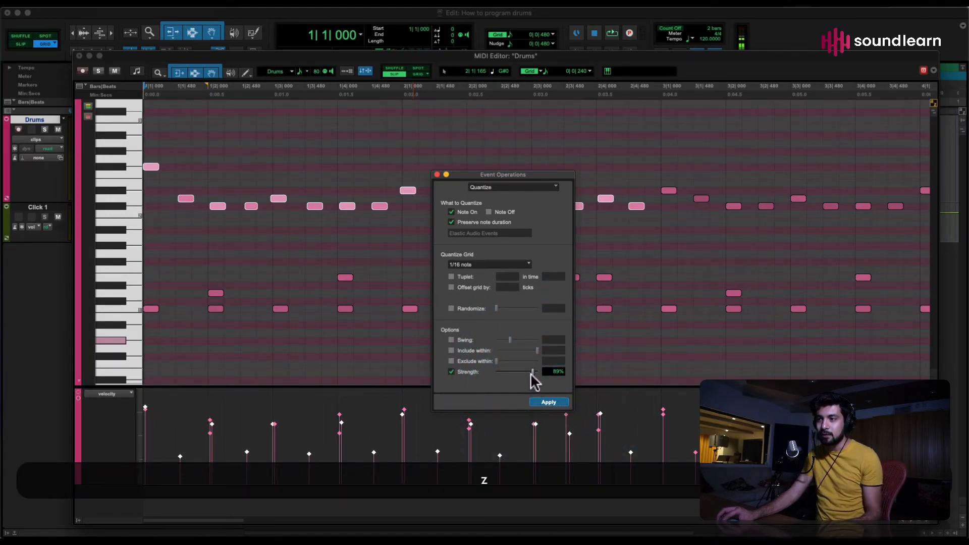
Step: Quantize the selected notes to the 1/16 note grid at 86% strength and play the pattern
drag(531, 374, 530, 373)
click(552, 402)
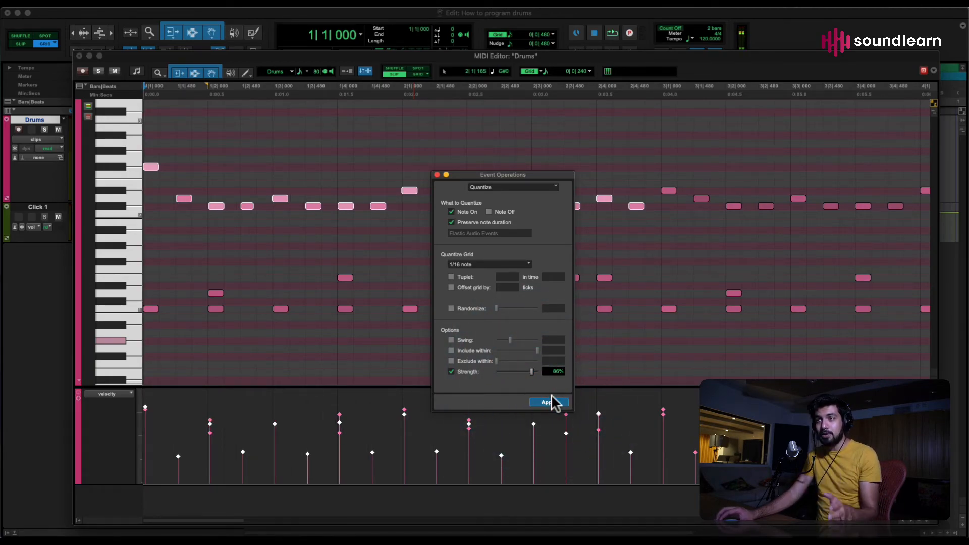
key(space)
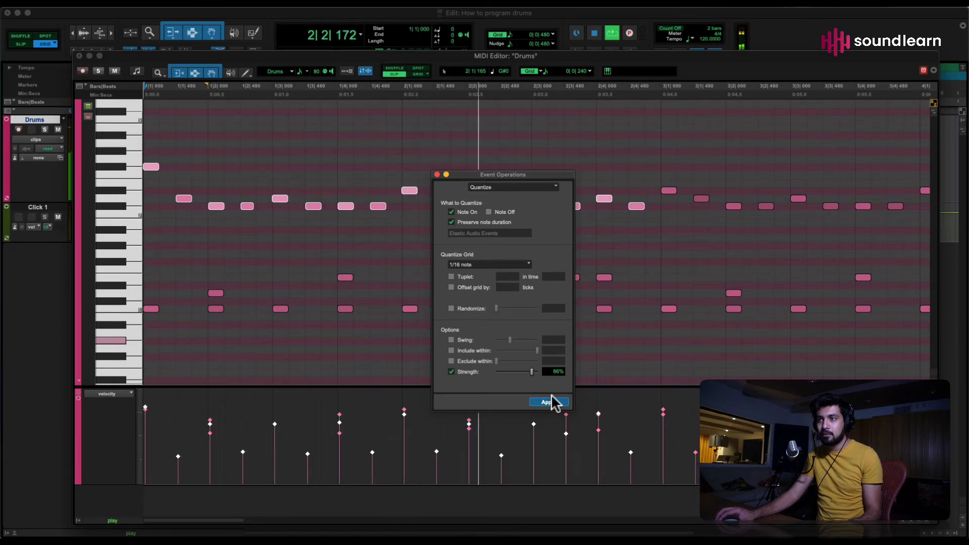
Step: Stop playback, close the Event Operations window, deselect the notes and return to the Edit window
key(r)
key(space)
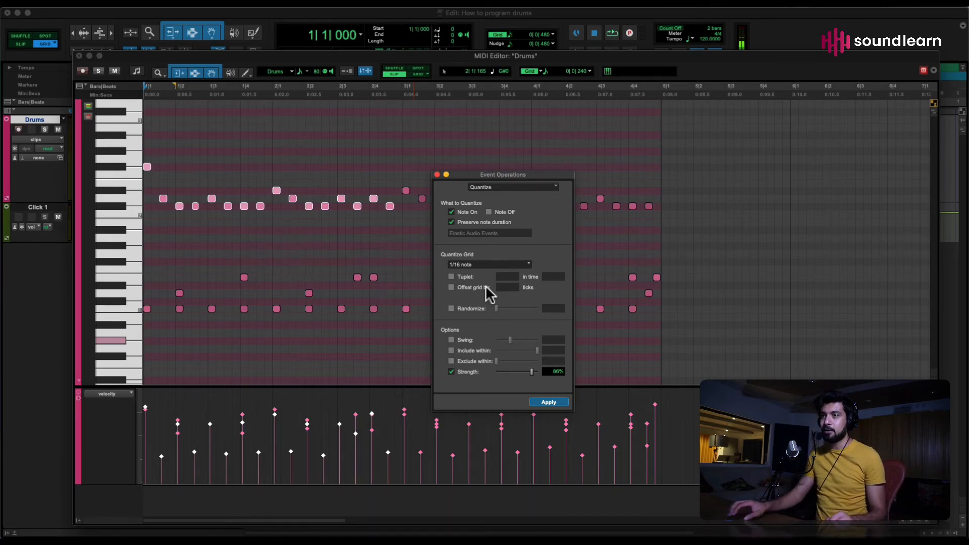
click(438, 175)
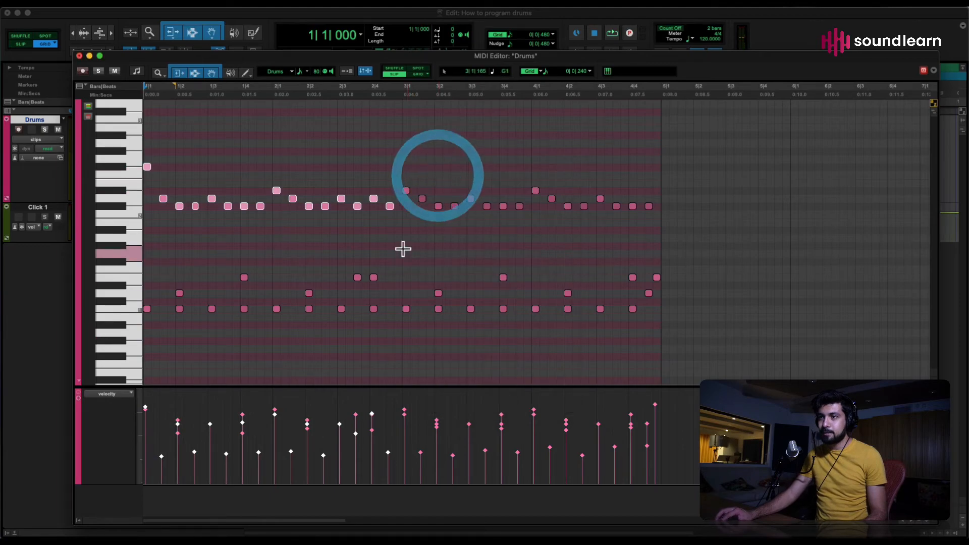
click(403, 248)
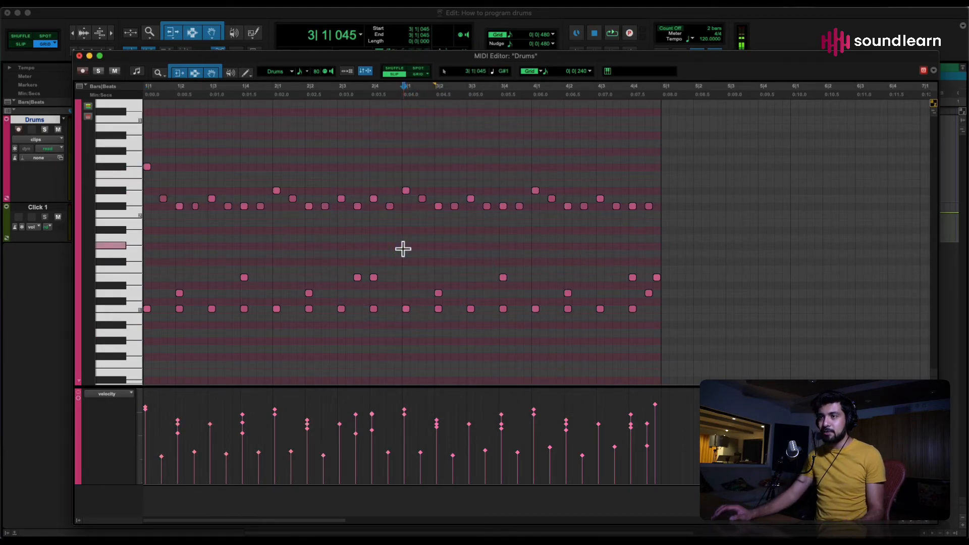
key(super+w)
double_click(373, 193)
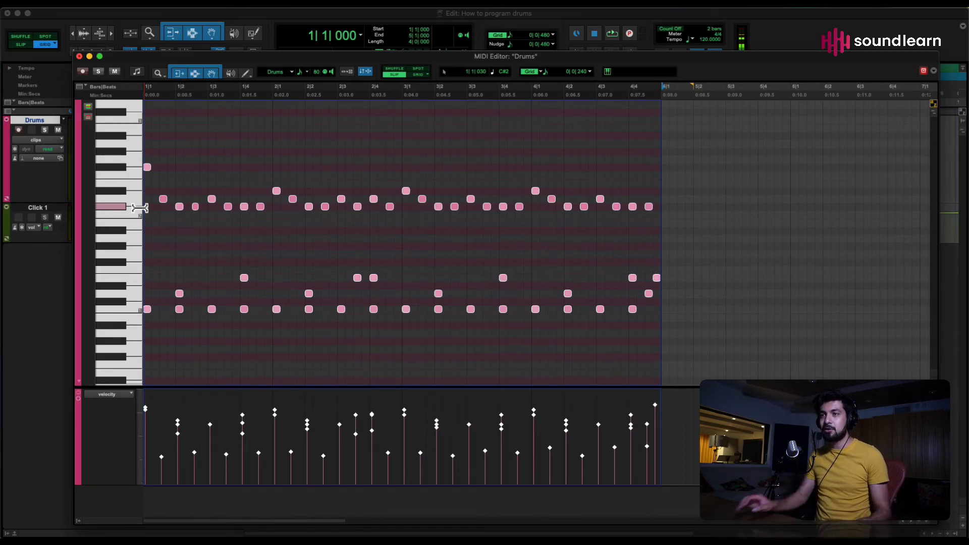
key(super+w)
Step: Duplicate the four-bar drum clip twice, placing three copies back to back from bar 1, and select them all
click(353, 195)
key(super+d)
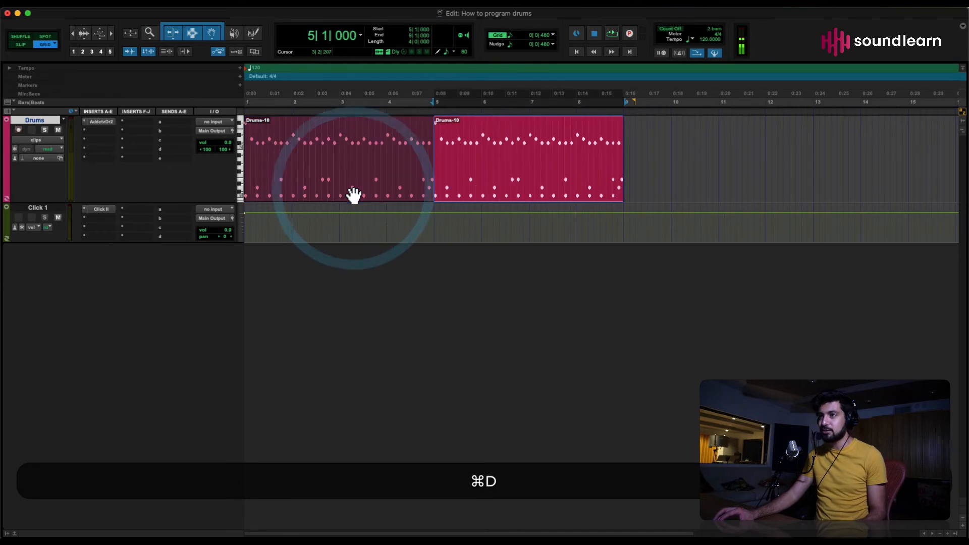
key(super+r)
key(super+d)
shift+click(309, 188)
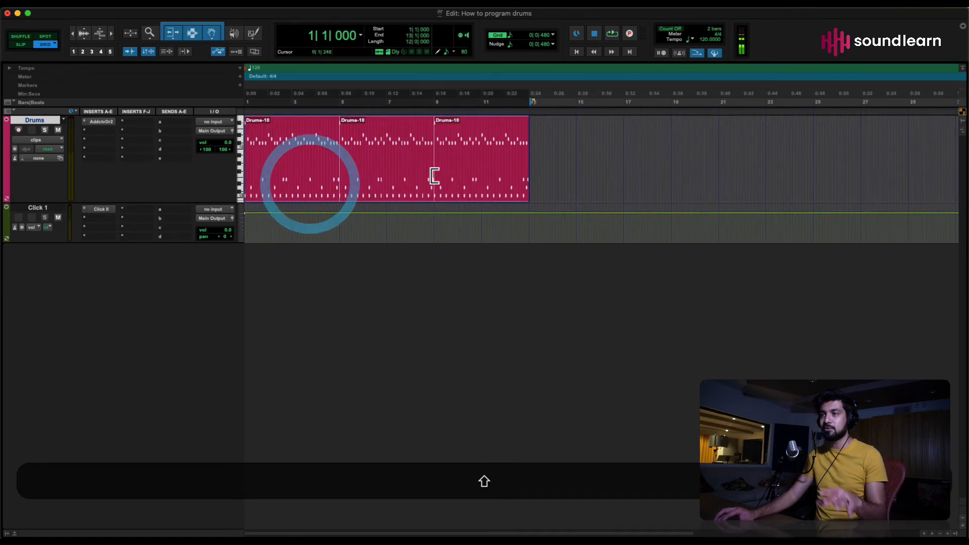
Step: Open the middle clip for MIDI editing, delete bar 5's beat 2 kick and move its beat 3 kick to 5|1|480 in Grid mode
click(388, 147)
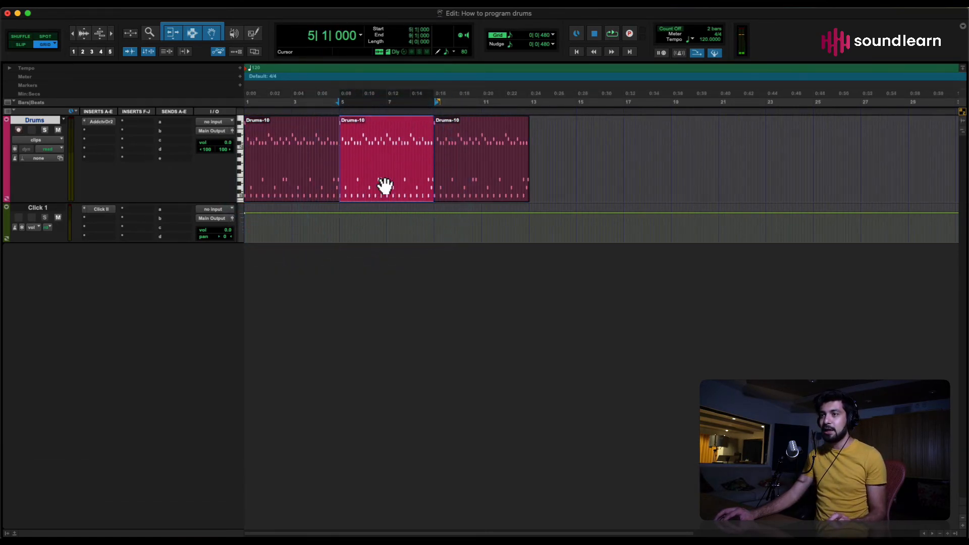
double_click(384, 186)
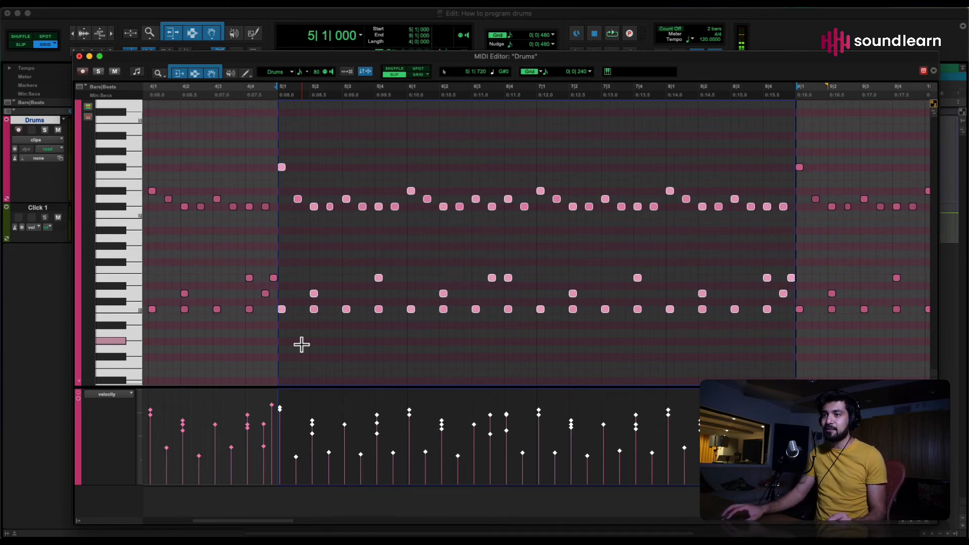
click(328, 335)
click(311, 309)
key(BackSpace)
drag(347, 310, 299, 309)
key(F4)
Step: Play the edited section from just before bar 5, and delete the kick on beat 4 of bar 5 and all kicks in bar 6
click(273, 256)
key(space)
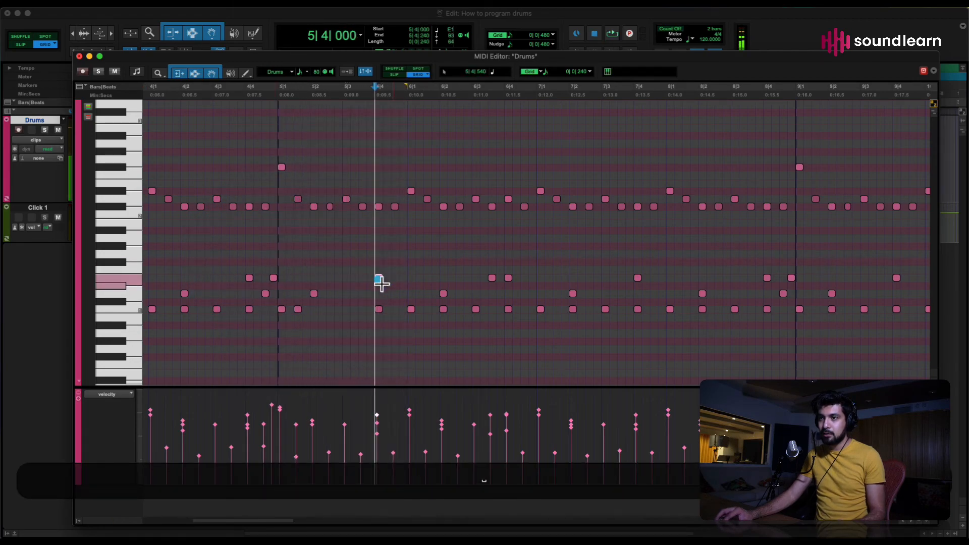
click(379, 307)
key(Delete)
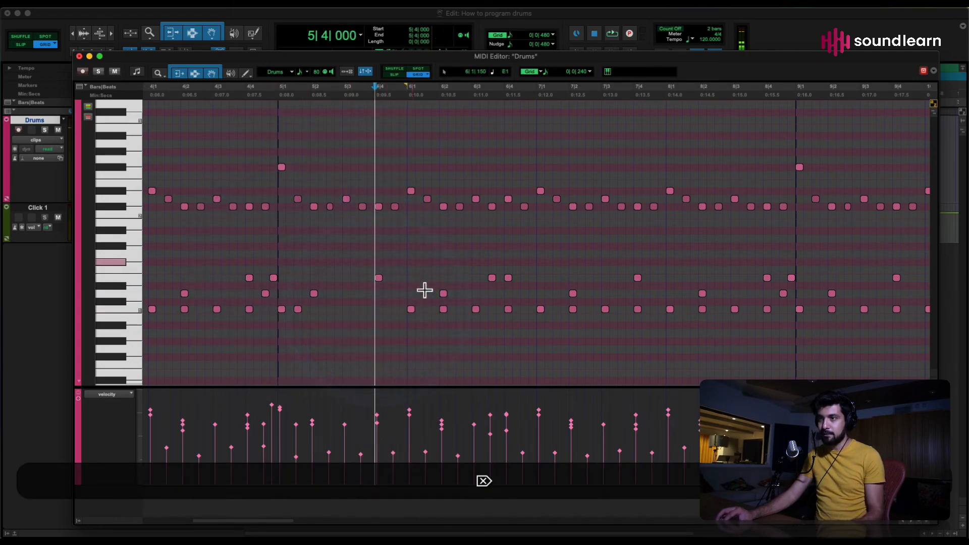
drag(460, 309, 521, 311)
key(Delete)
Step: Move the E1 note at 6|3|480 down to C1, set its velocity to 104 and play from bar 5
click(261, 227)
key(space)
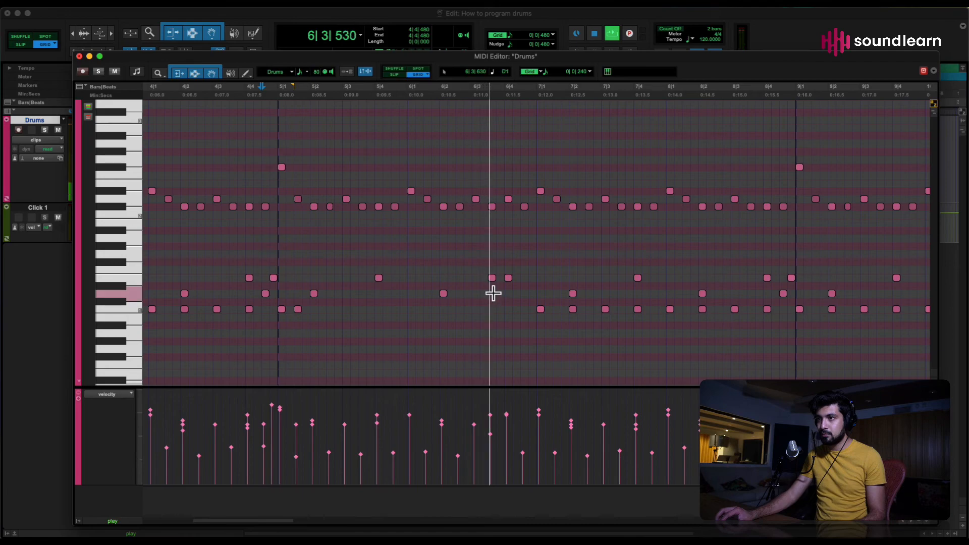
key(space)
click(492, 278)
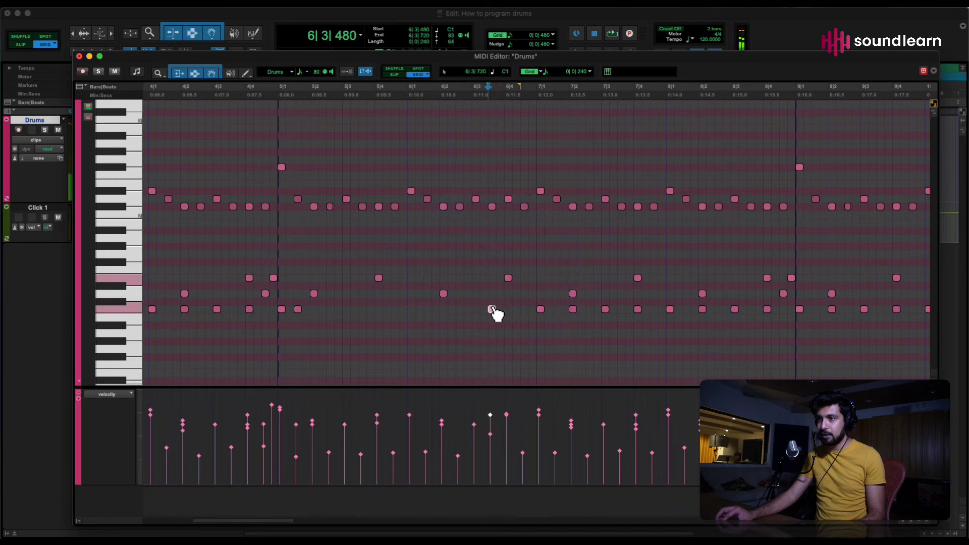
click(492, 309)
drag(492, 299, 491, 285)
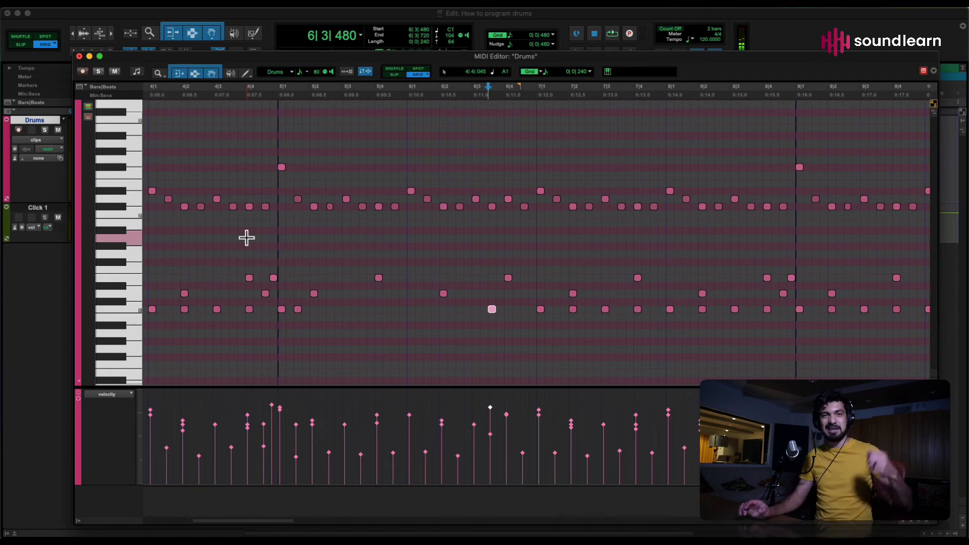
click(276, 226)
key(space)
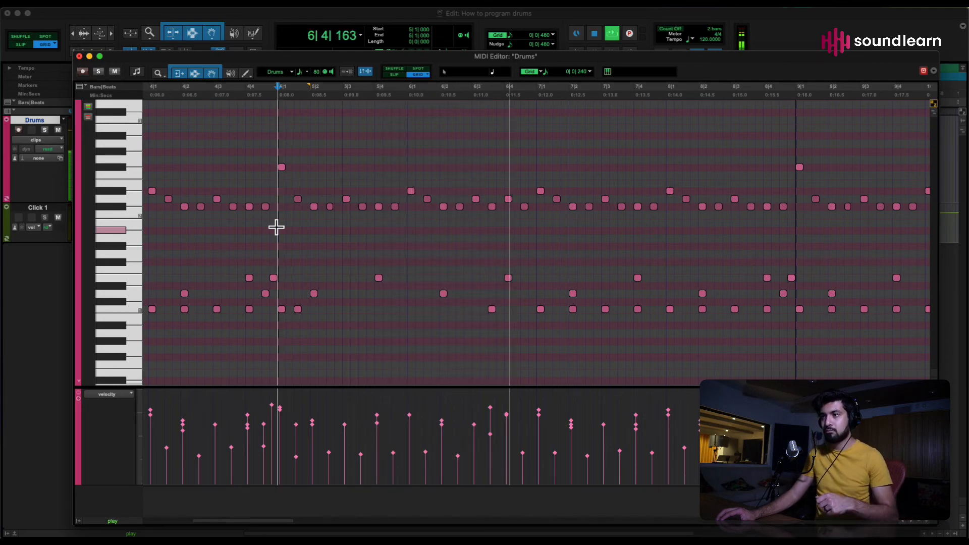
Step: Shift bar 7's kicks on beats 2 and 3 to 7|2|480 and 7|3|480, and play from bar 7
key(space)
drag(573, 309, 622, 308)
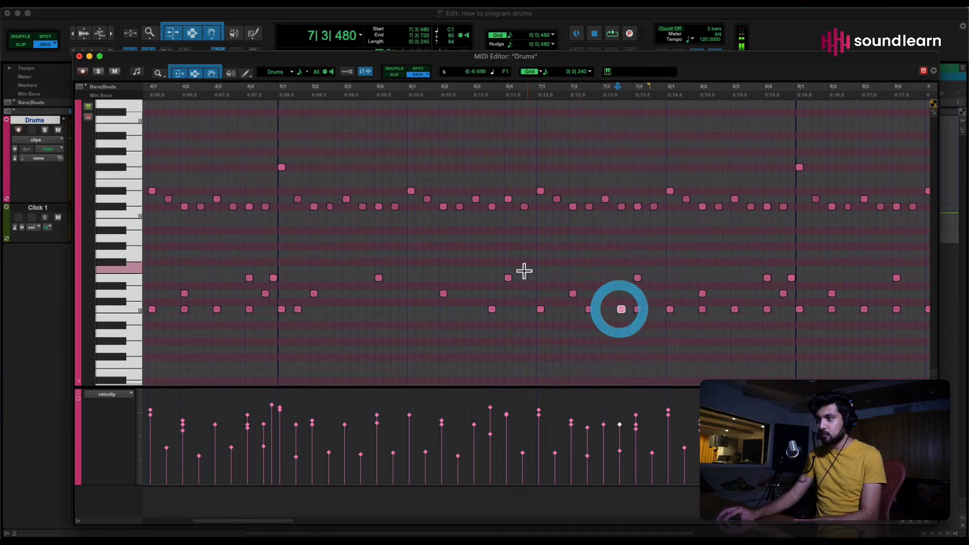
click(522, 271)
click(537, 272)
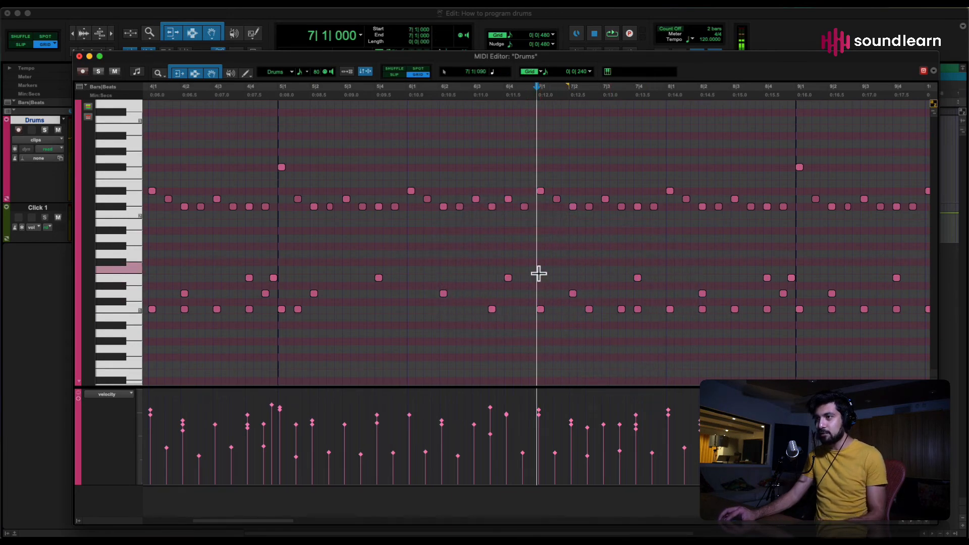
key(space)
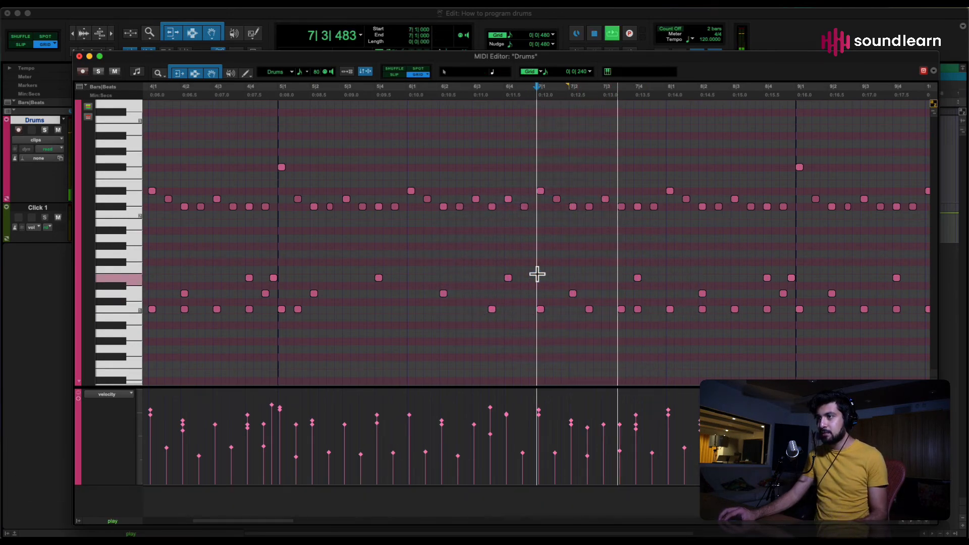
Step: Delete the kick on beat 4 of bar 7 and replay the pattern from the start of bar 7
click(637, 304)
key(space)
click(637, 306)
click(527, 260)
click(531, 257)
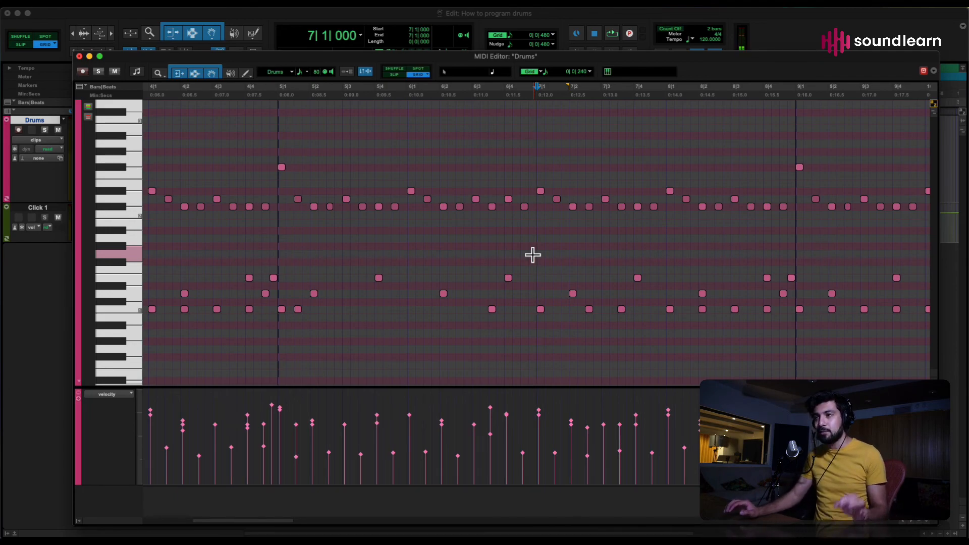
key(space)
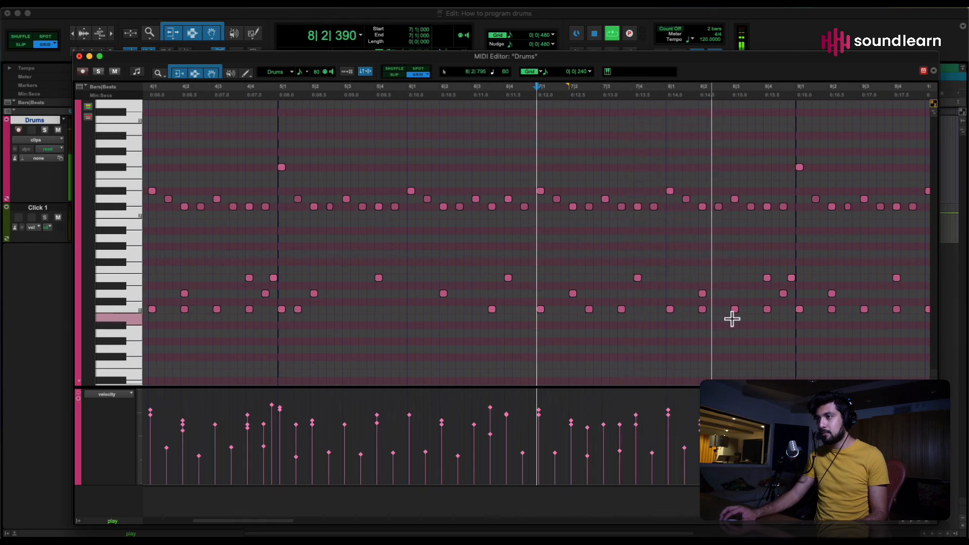
key(space)
Step: Close the MIDI editor, consolidate the first two drum clips into one and play it from bar 1
key(r)
key(super+w)
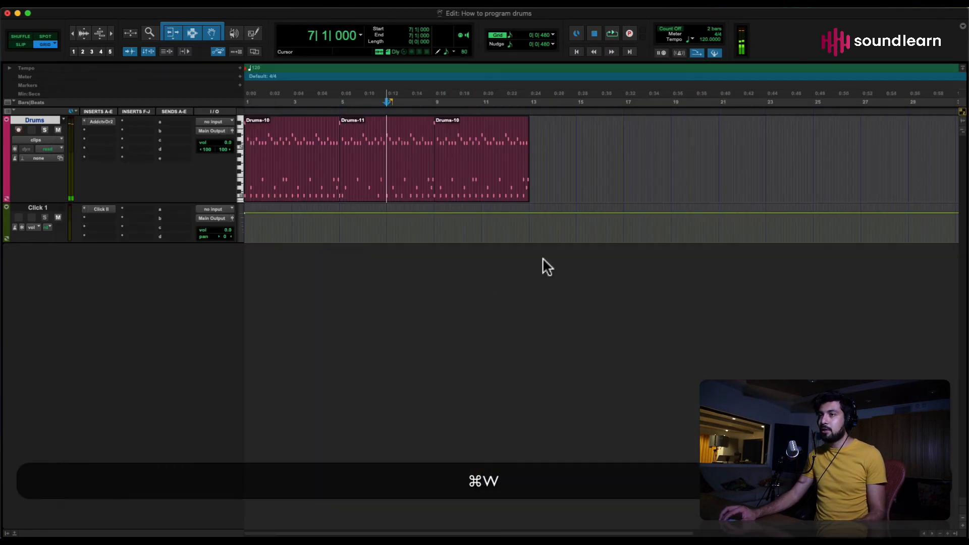
click(392, 192)
shift+click(303, 188)
key(alt+shift+3)
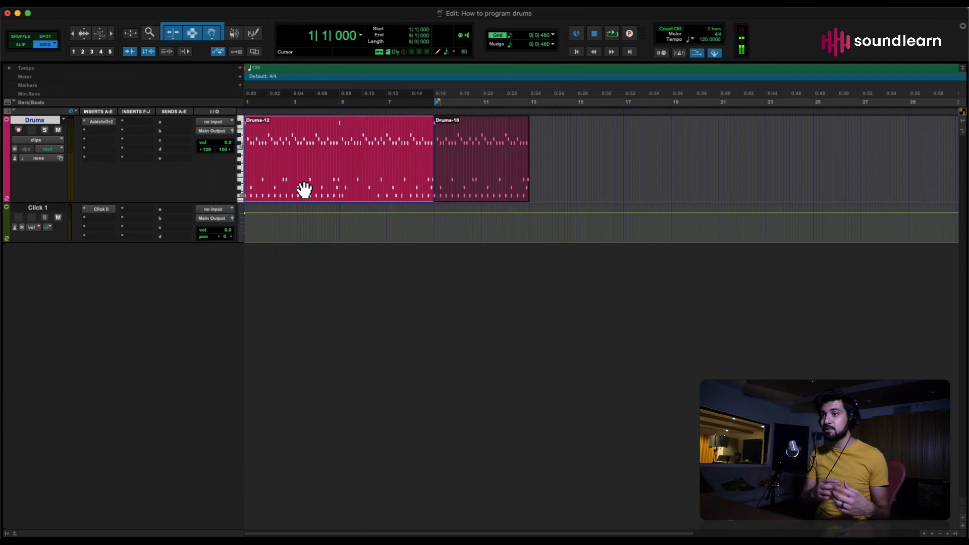
key(space)
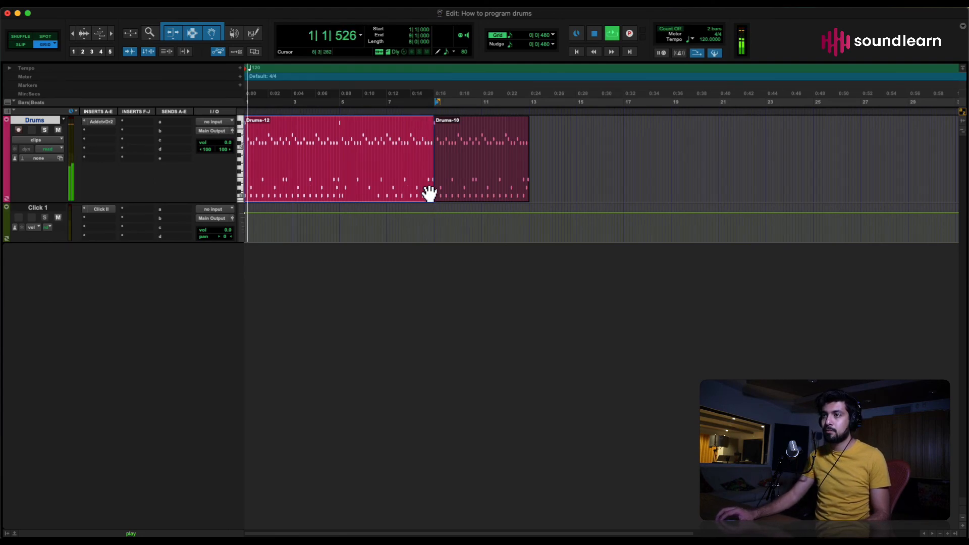
key(space)
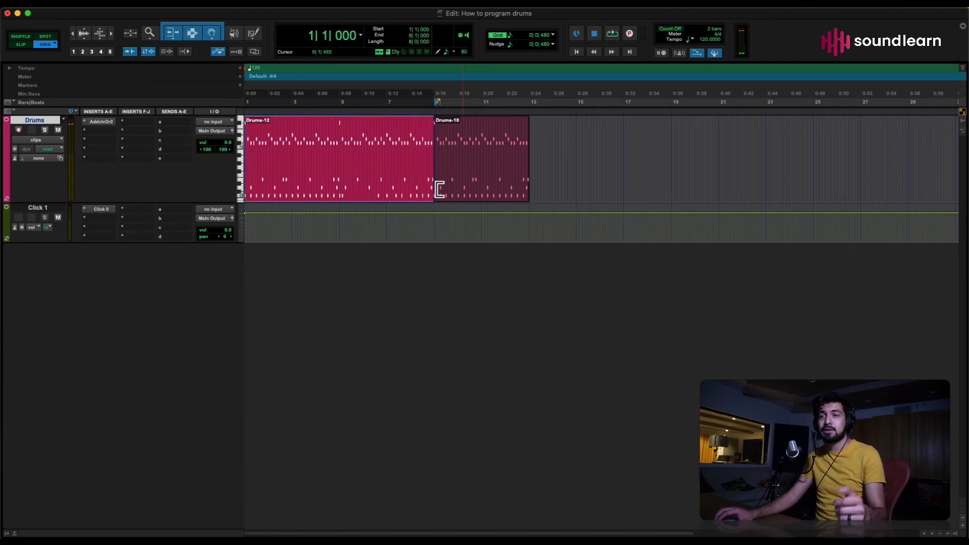